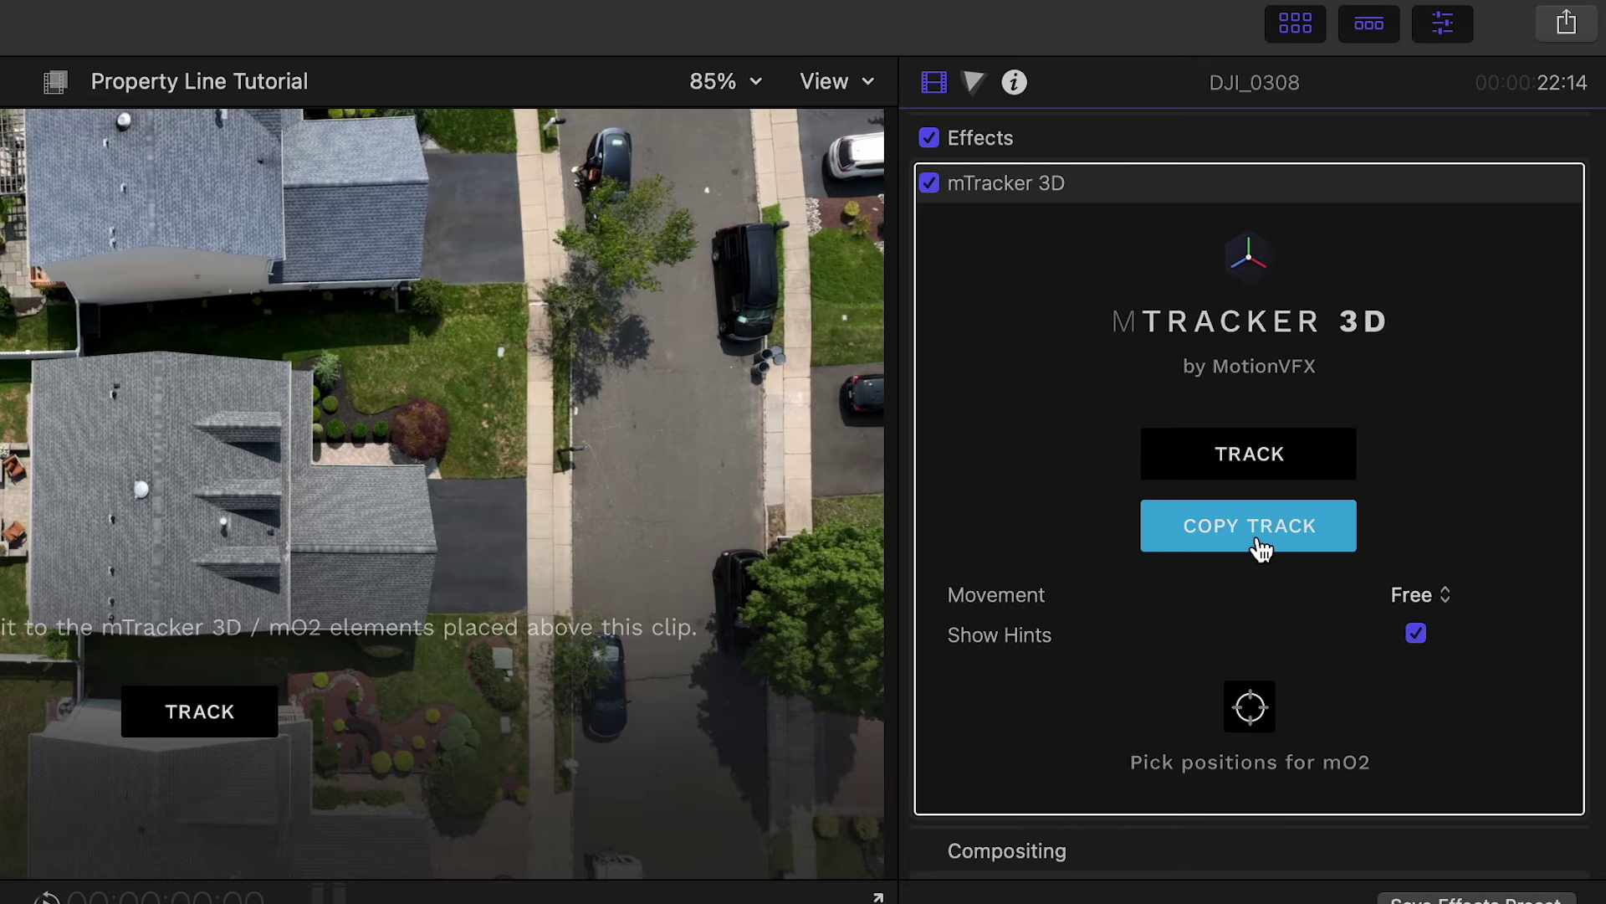
Copy the tracking data from the clip's mTracker 3D effect and open the mTracker 3D Area titles category
click(1244, 535)
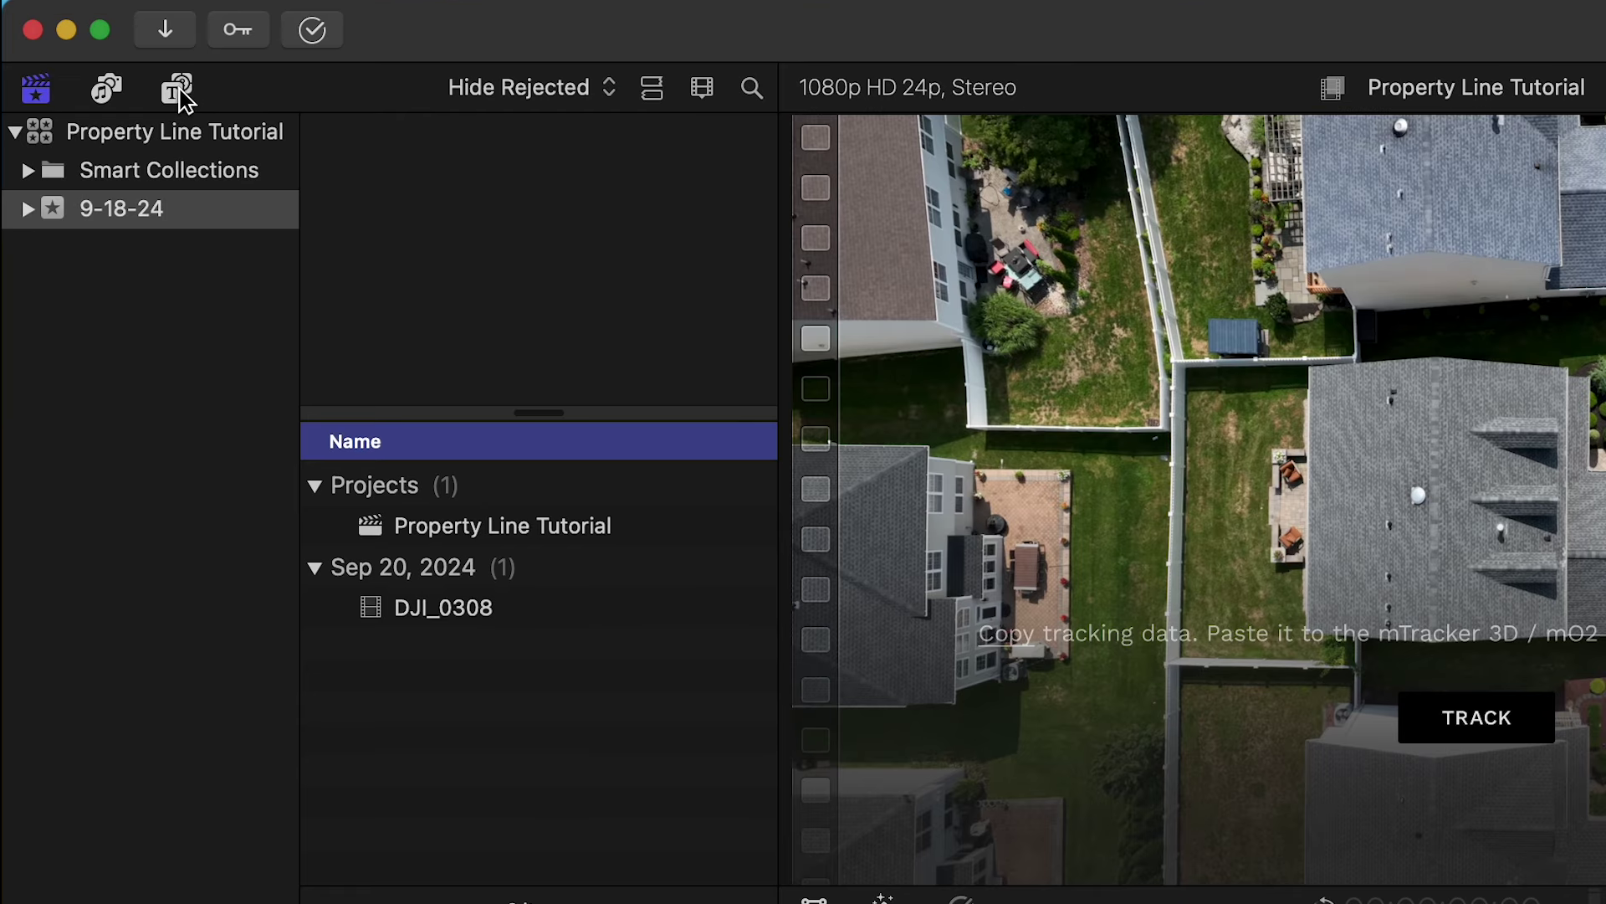
click(179, 89)
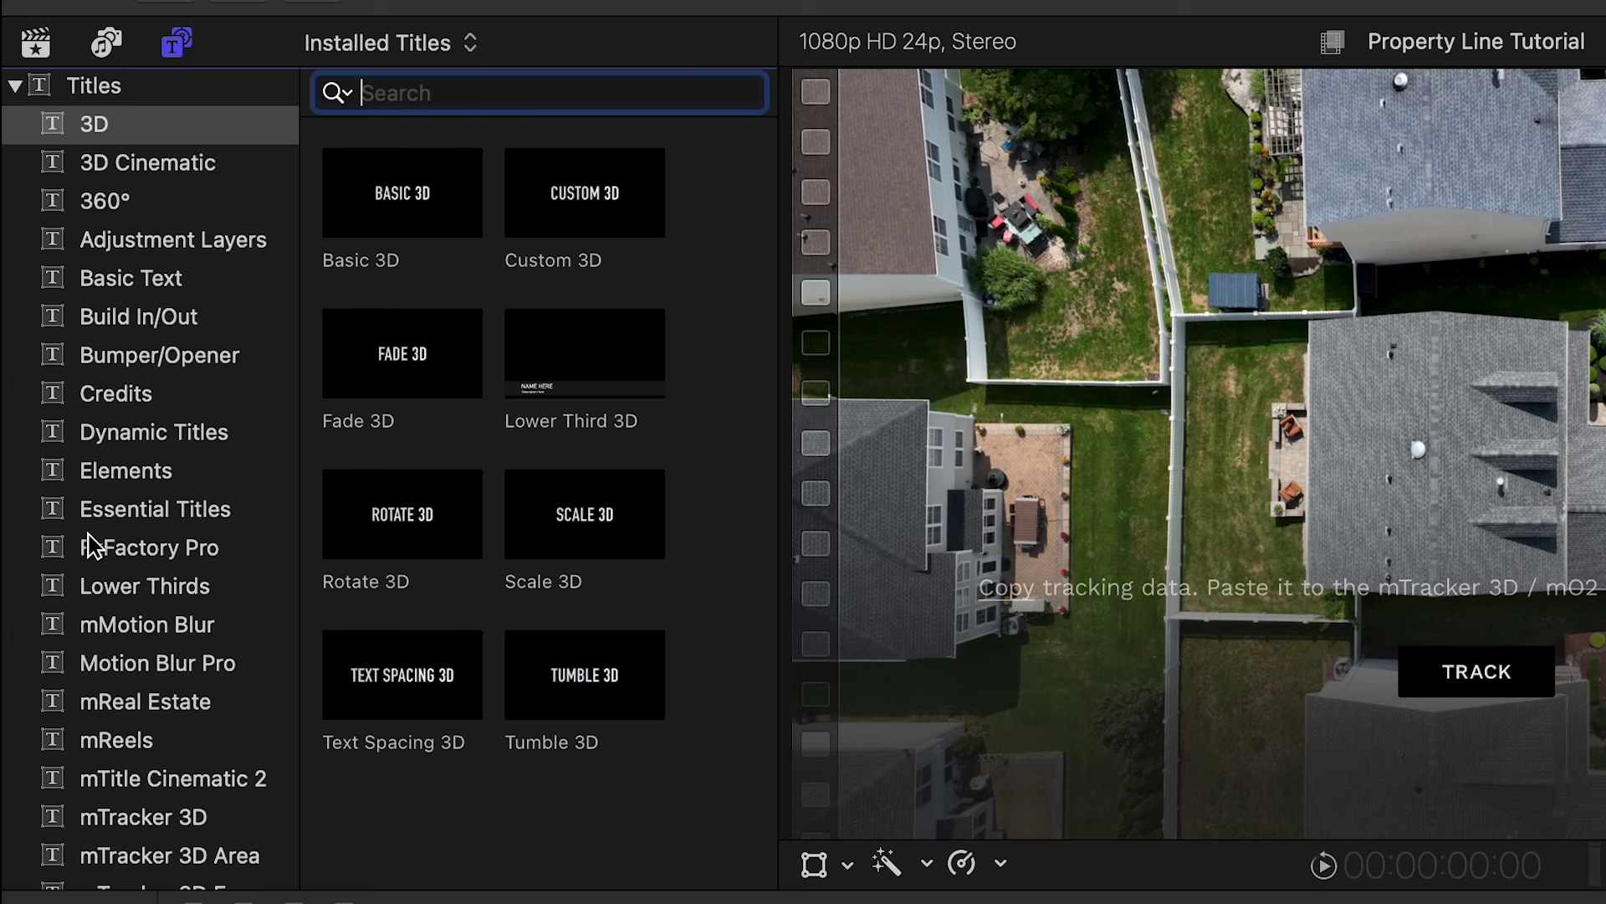
scroll(89, 545, down, 2)
scroll(100, 545, up, 1)
scroll(138, 536, up, 1)
scroll(144, 610, down, 2)
click(159, 778)
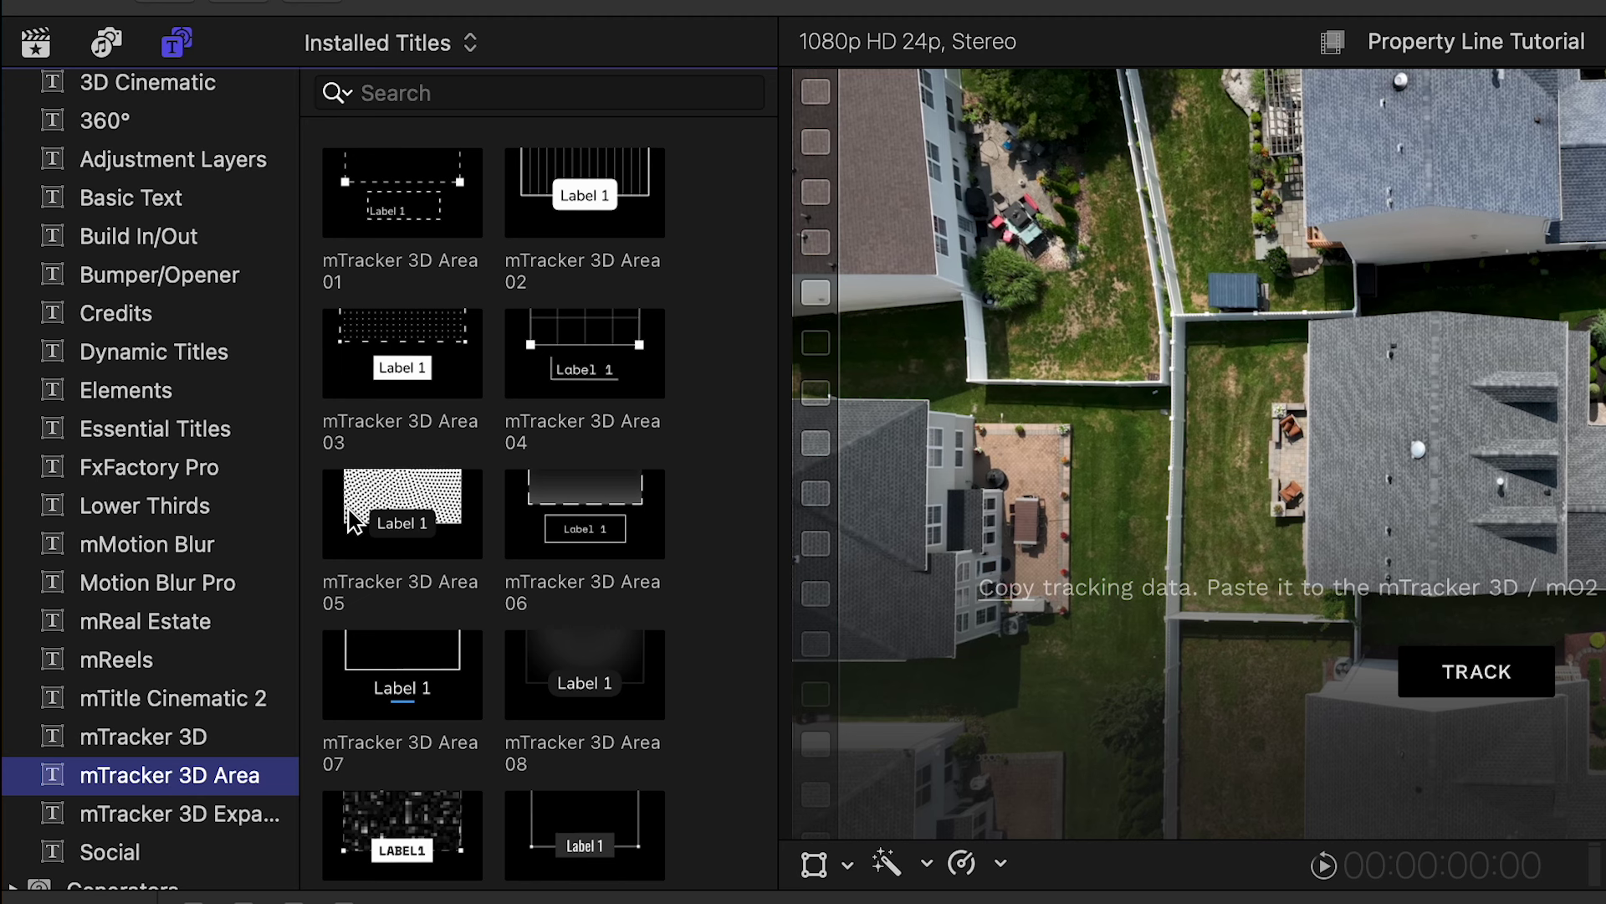
Browse the mTracker 3D Area titles to compare their outline and label styles
scroll(561, 350, down, 4)
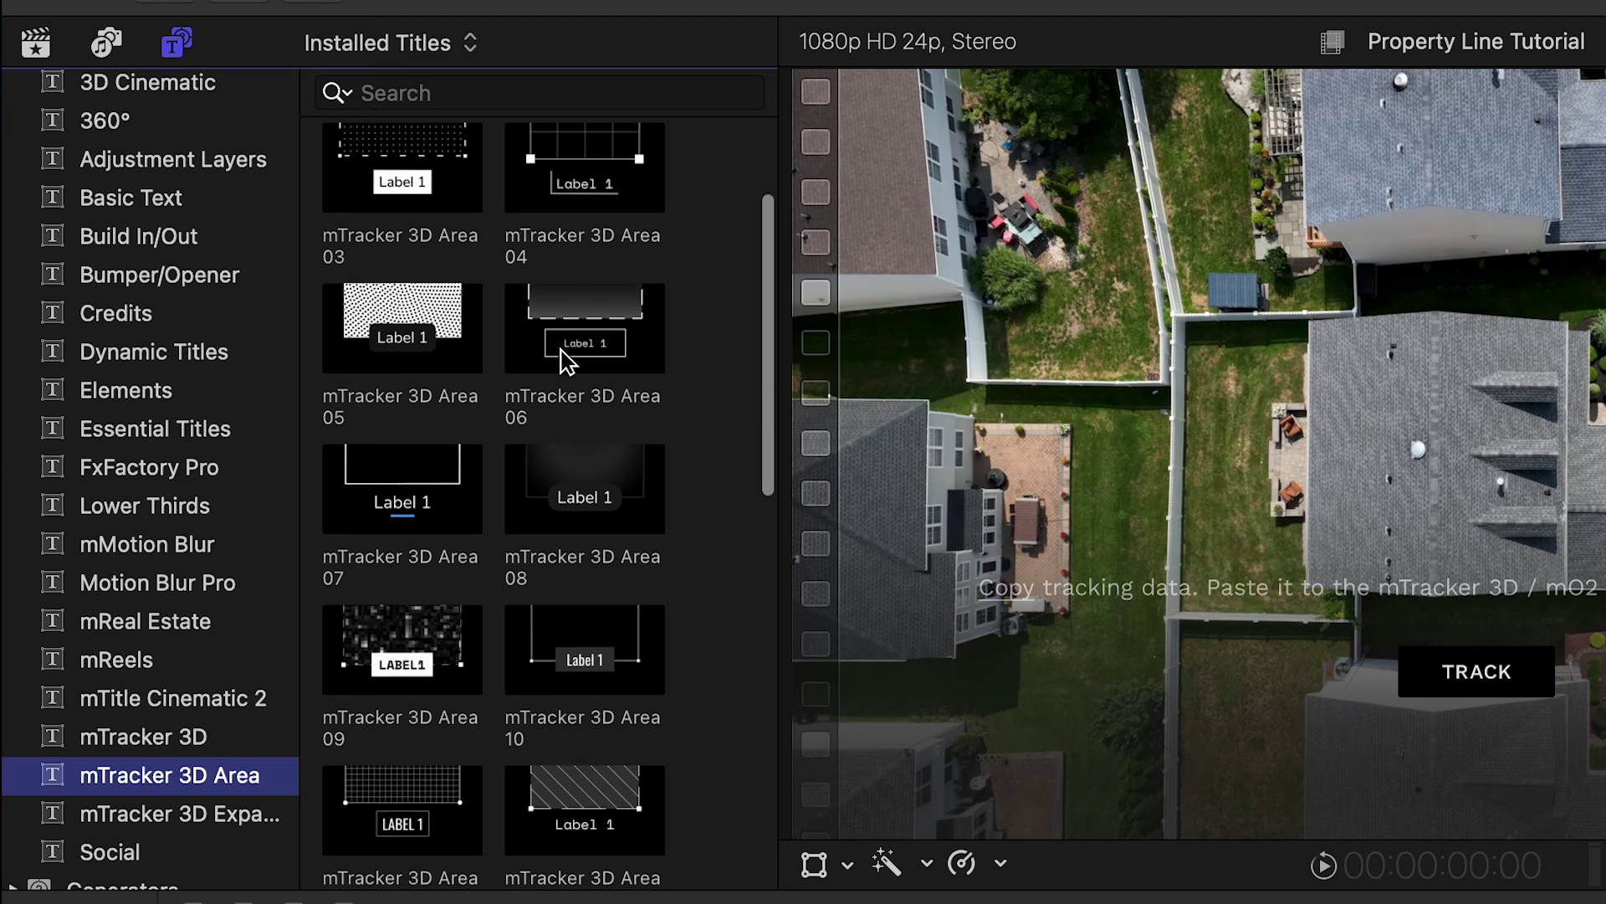
scroll(559, 350, up, 4)
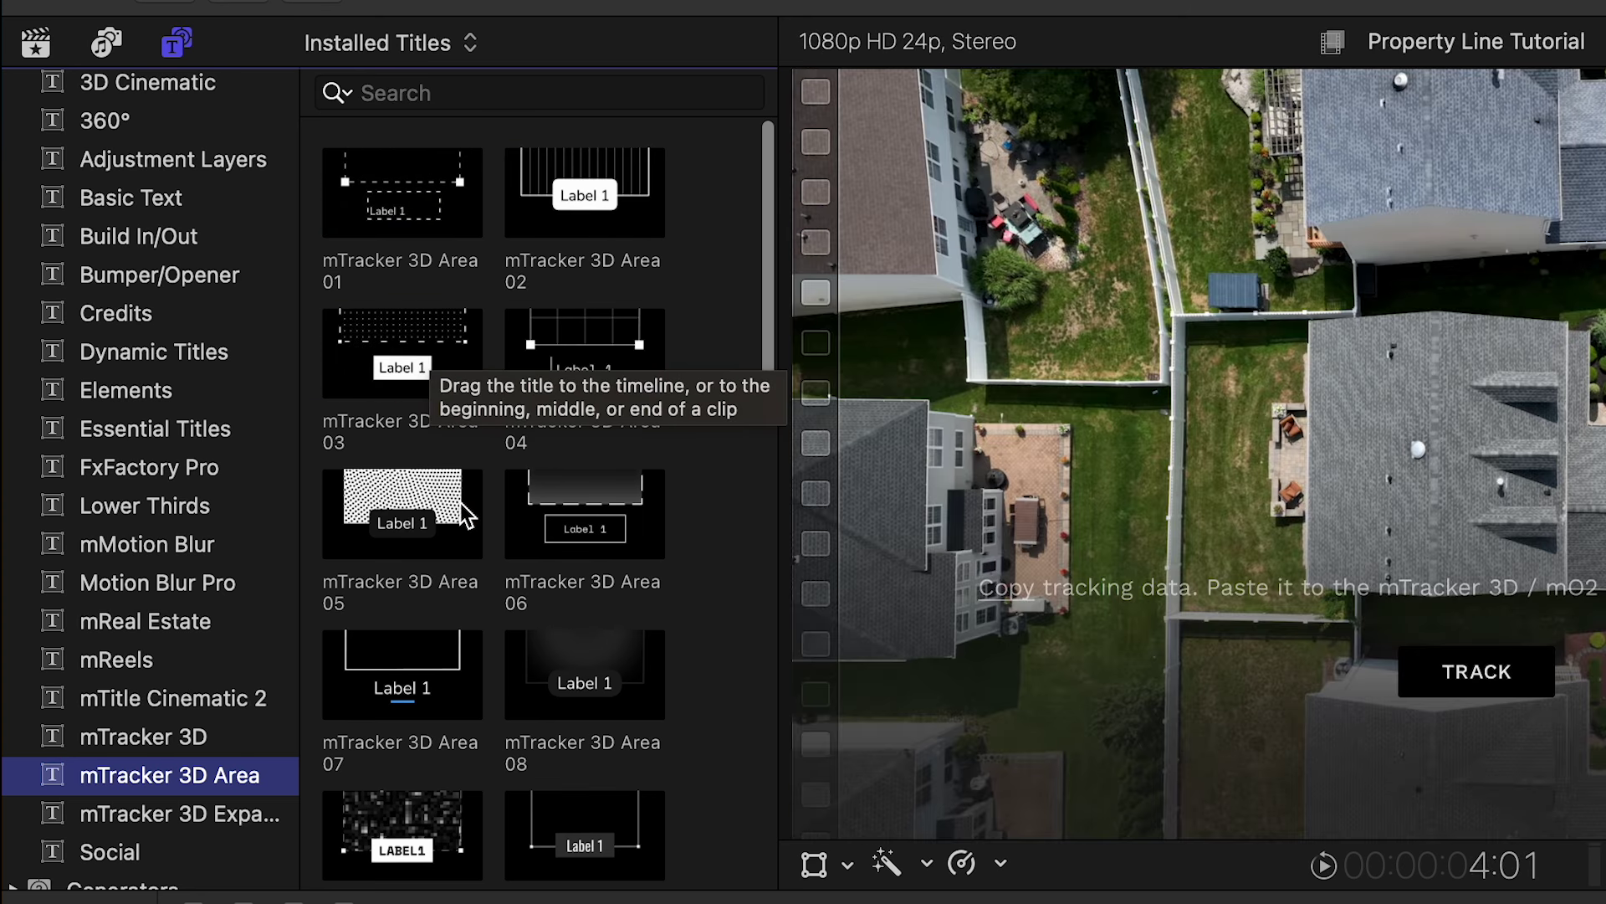
scroll(430, 619, down, 4)
scroll(430, 615, down, 9)
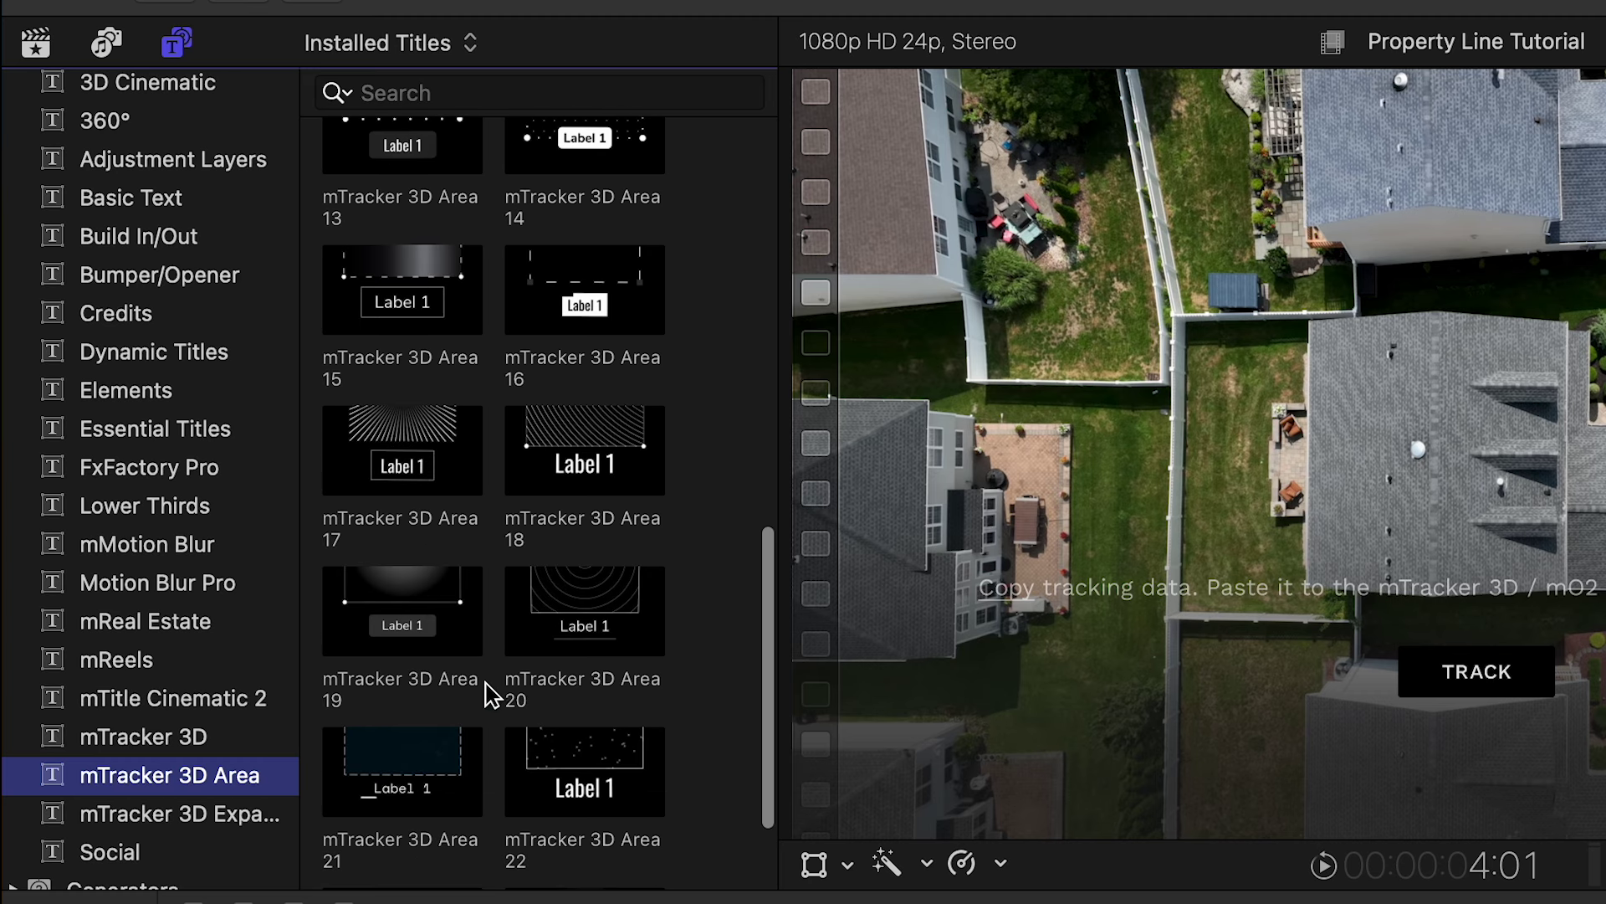
scroll(484, 688, down, 2)
scroll(484, 681, up, 6)
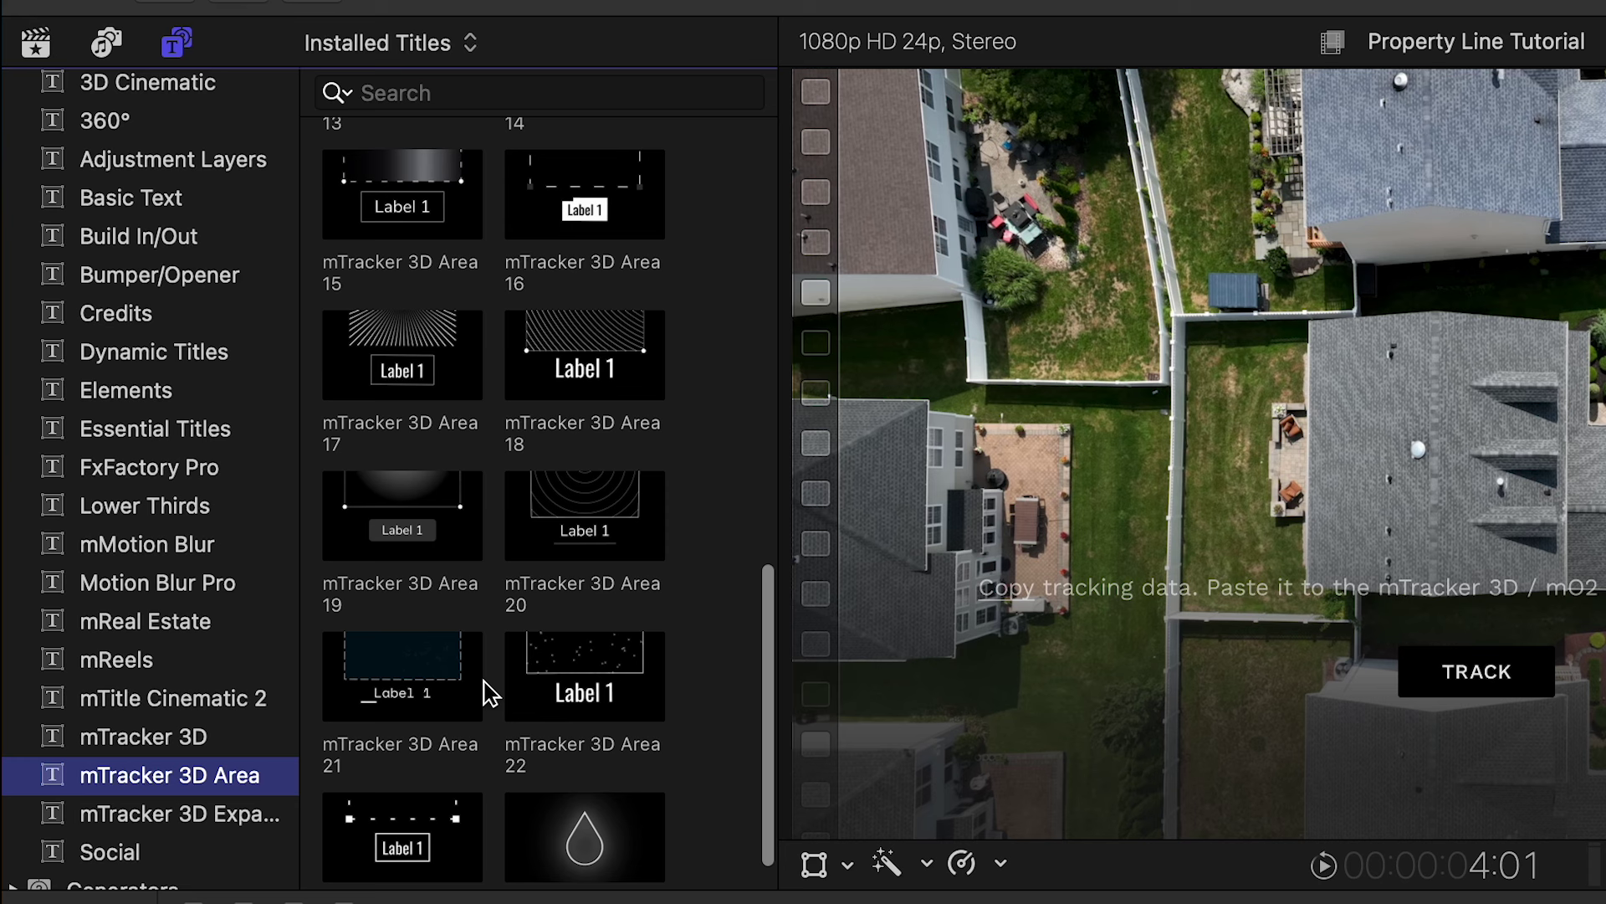
scroll(485, 681, up, 6)
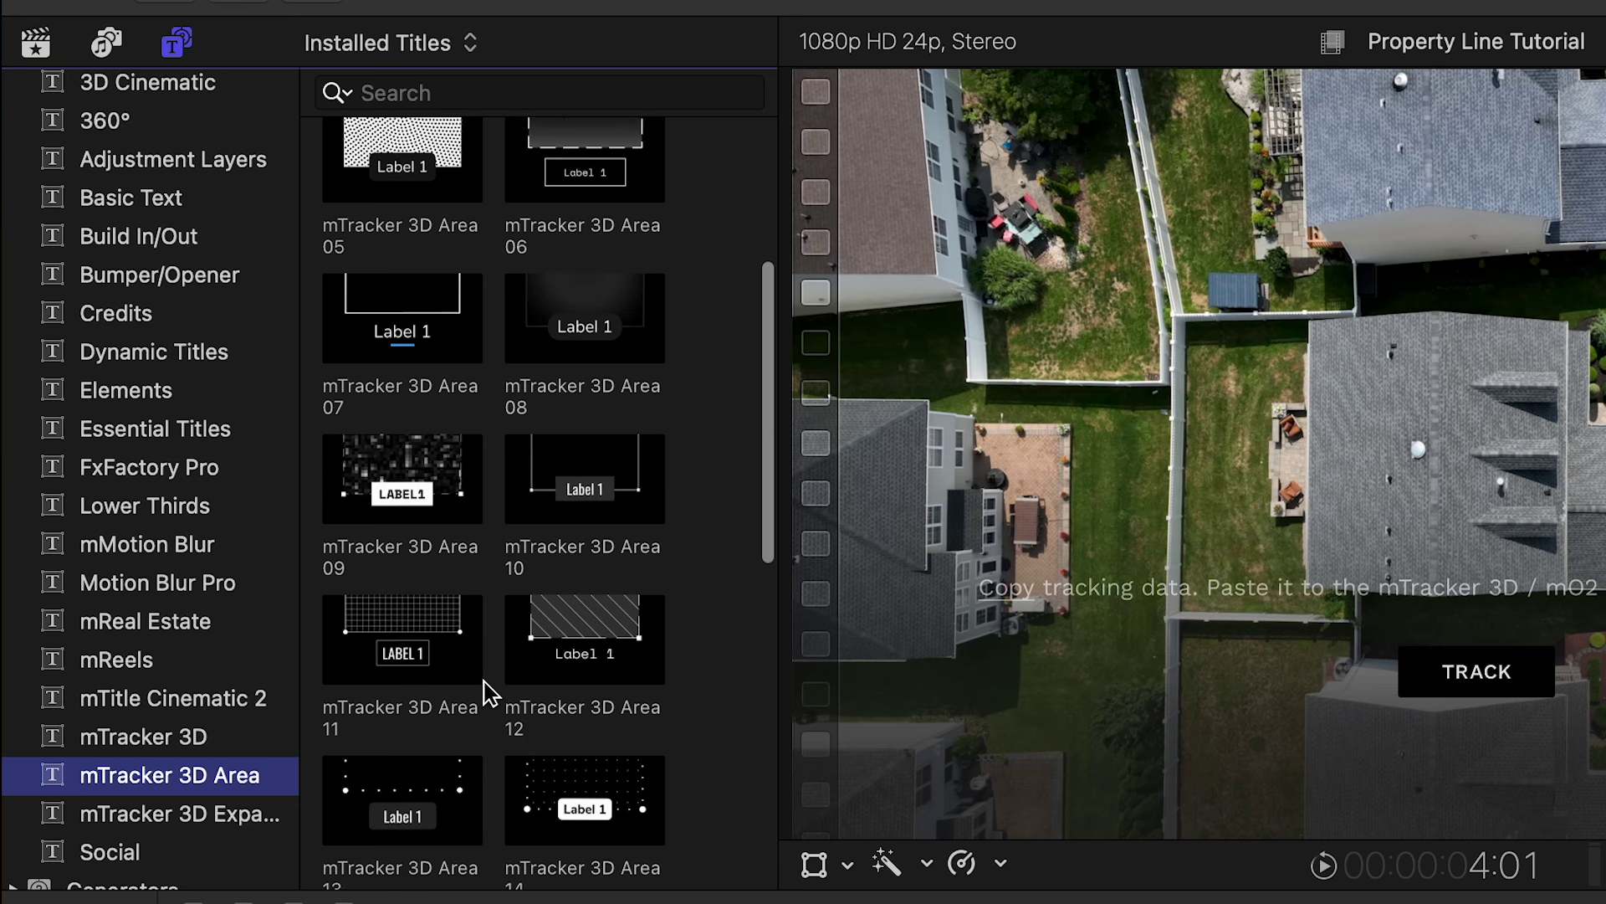
scroll(485, 681, up, 2)
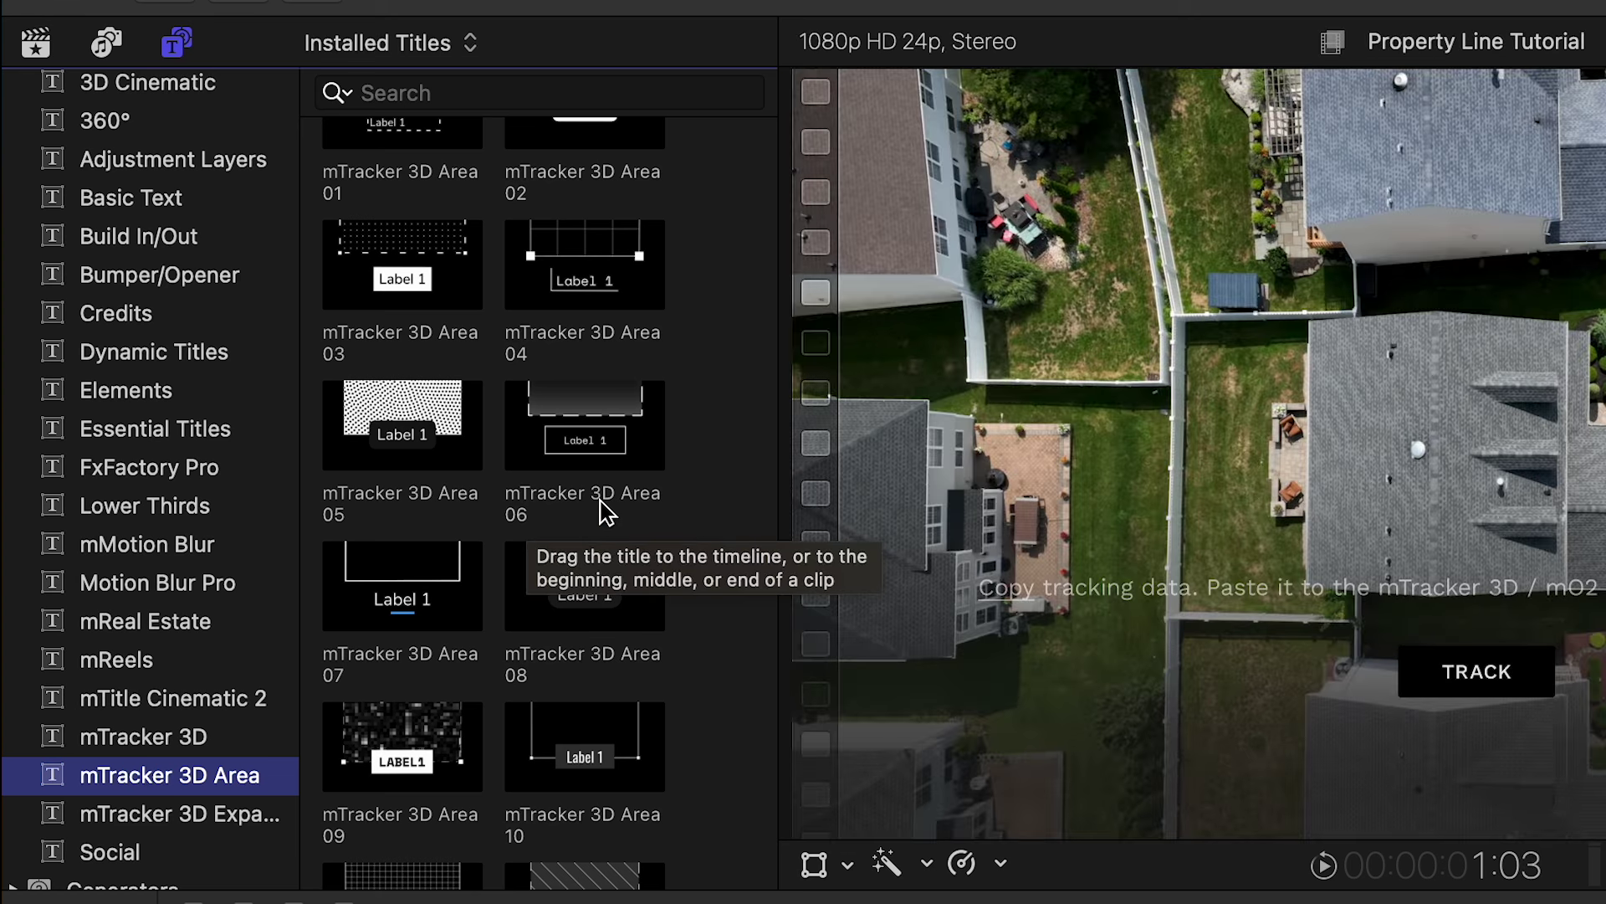
Place the mTracker 3D Area 06 title above the start of DJI_0308 and extend it to the clip's end
click(583, 434)
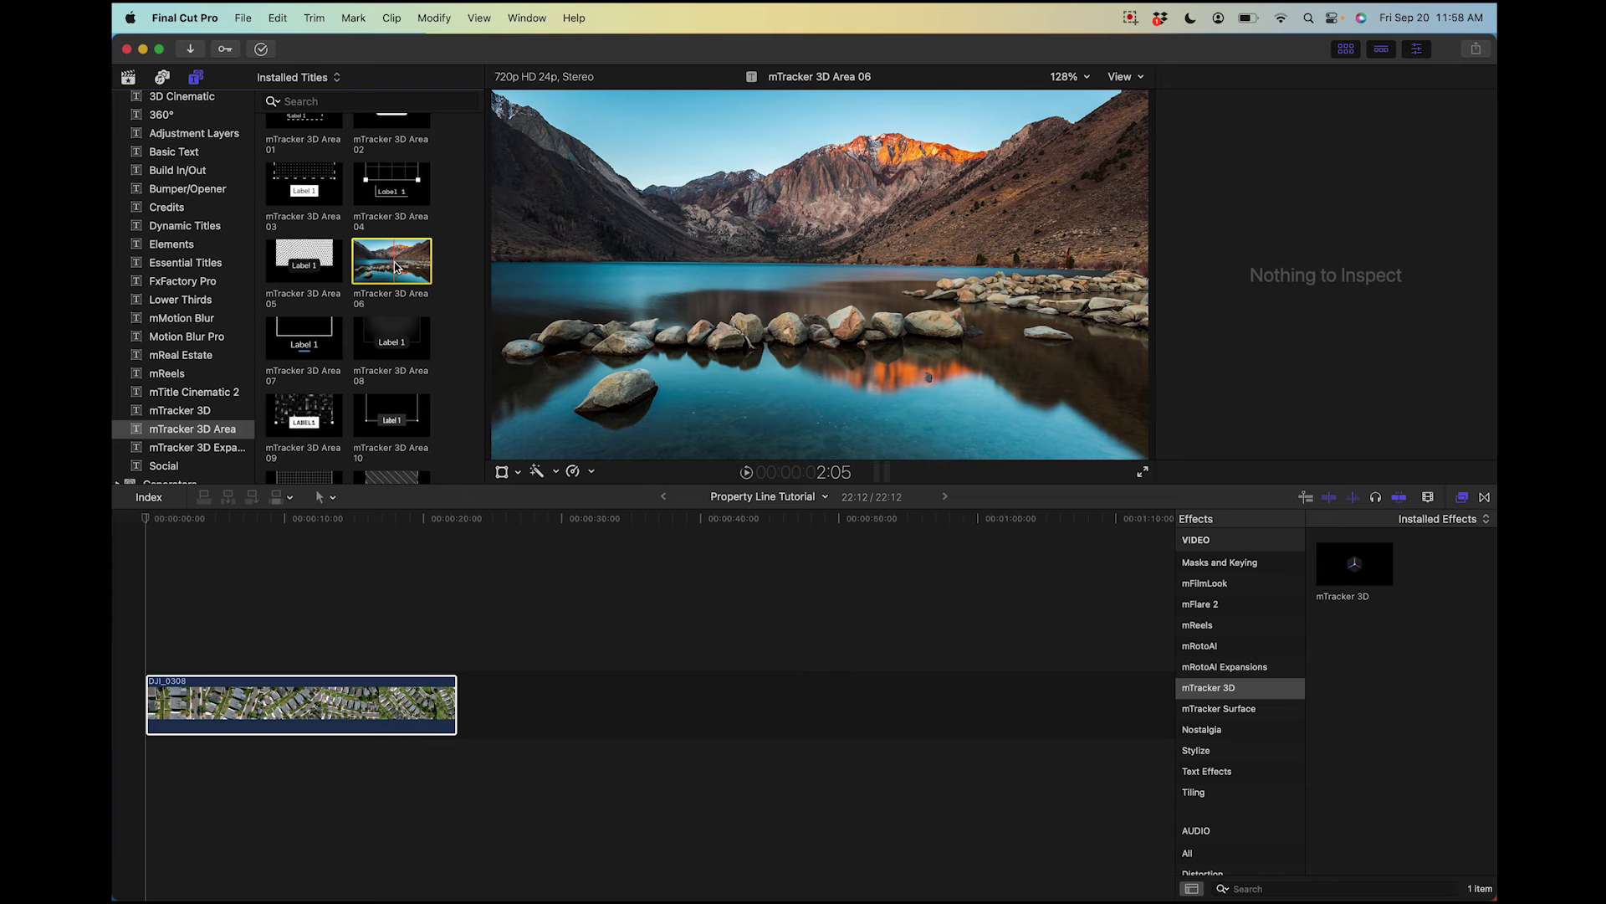
click(600, 452)
drag(401, 279, 162, 661)
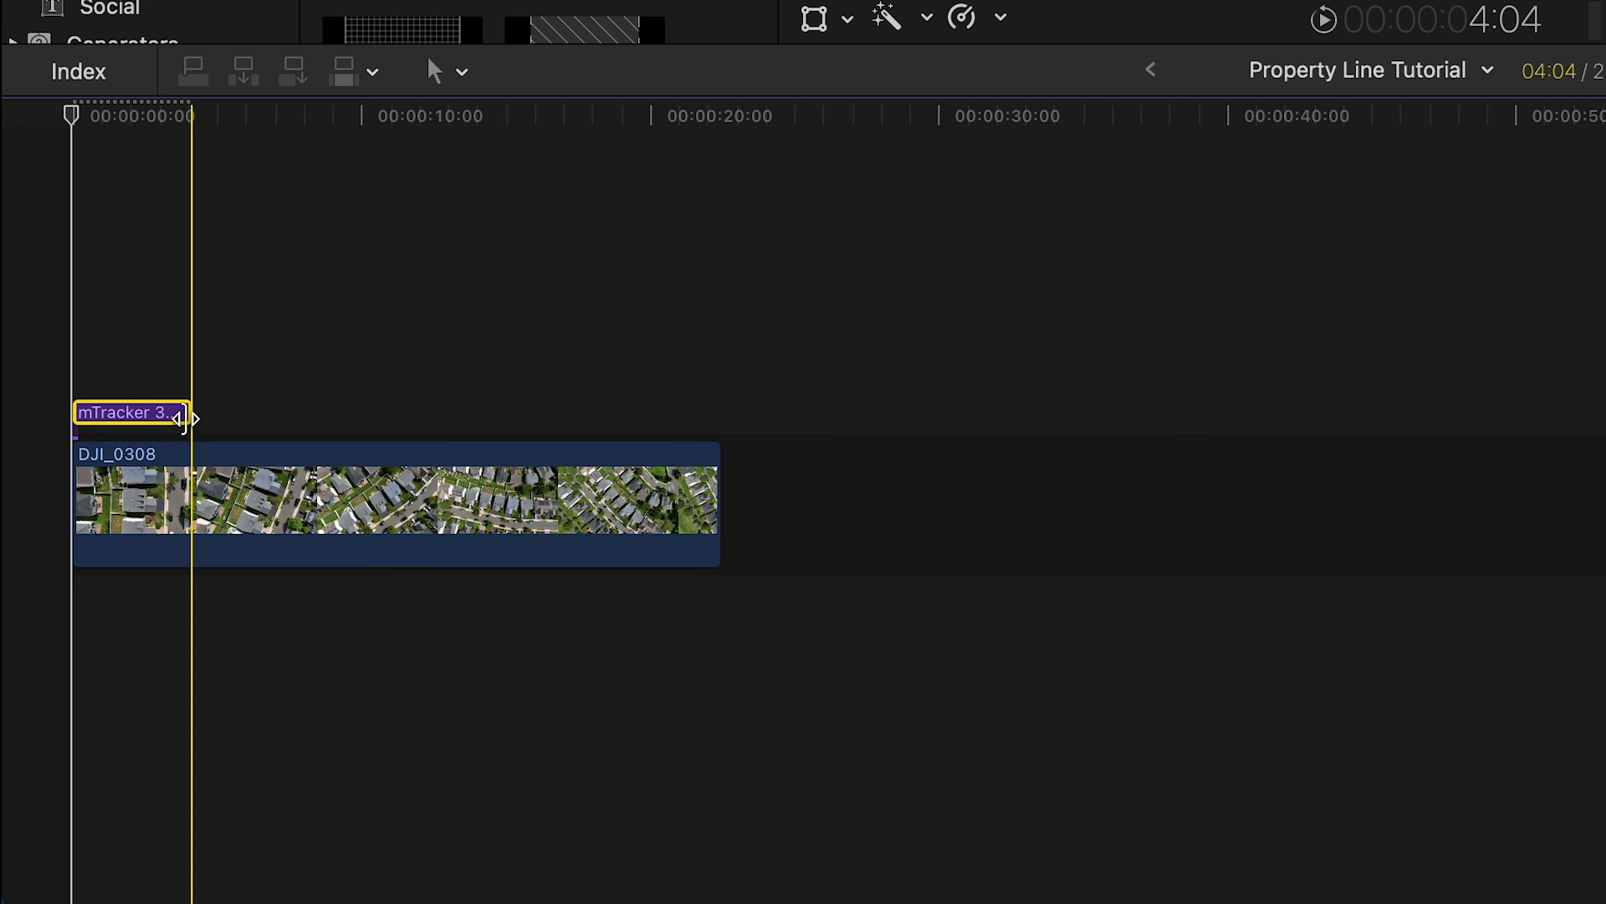
drag(189, 413, 719, 413)
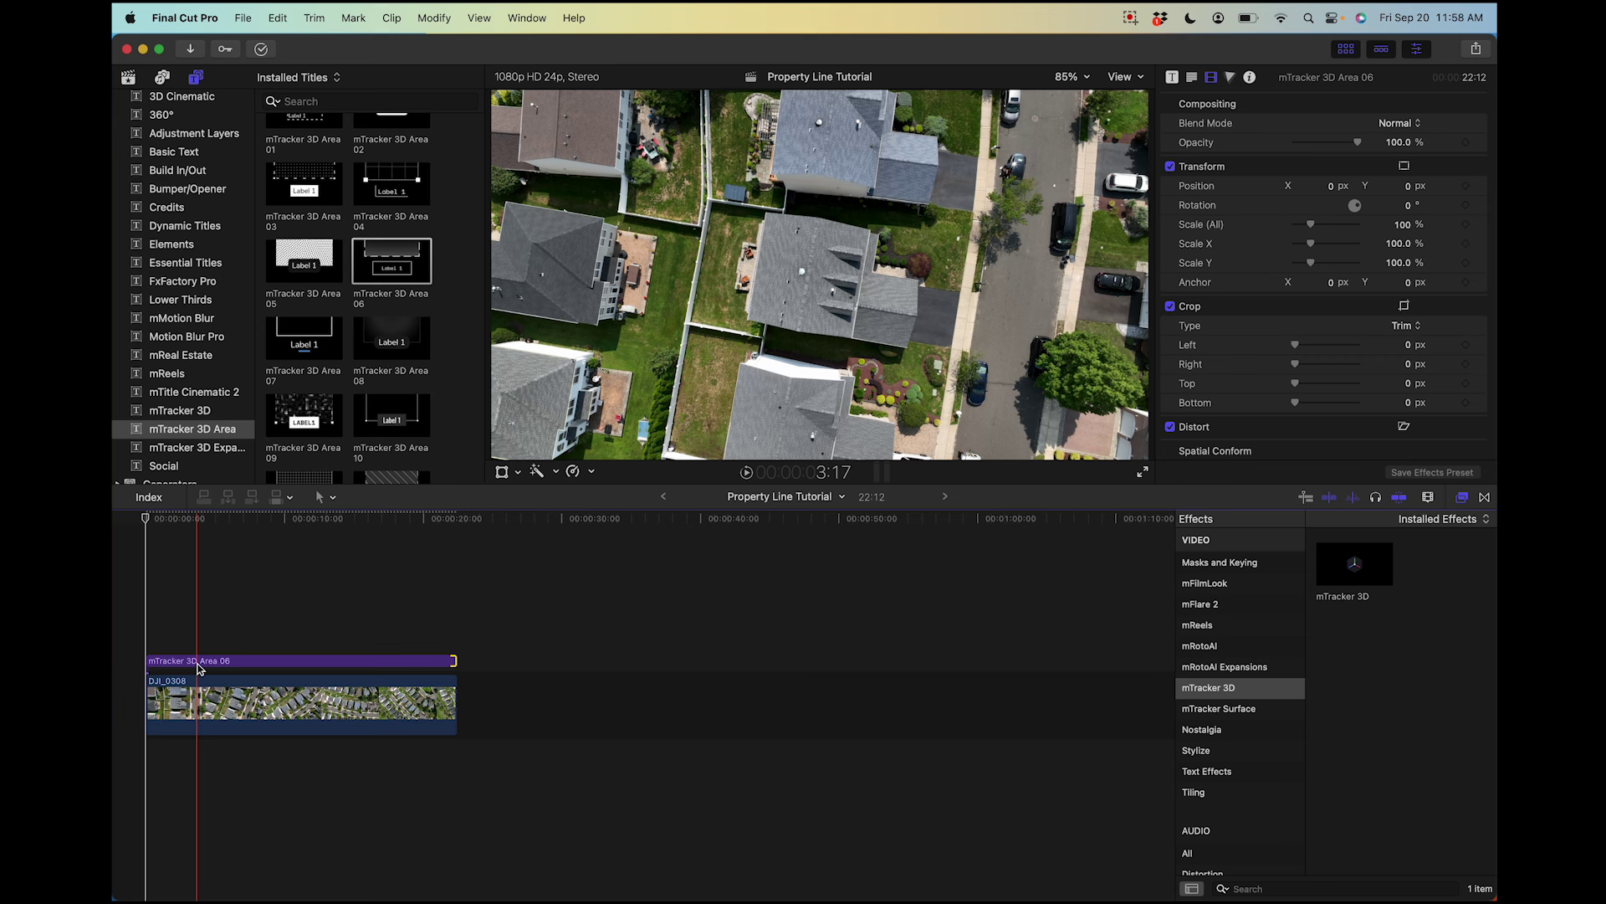
Paste the copied tracking data into the mTracker 3D Area 06 title
click(168, 413)
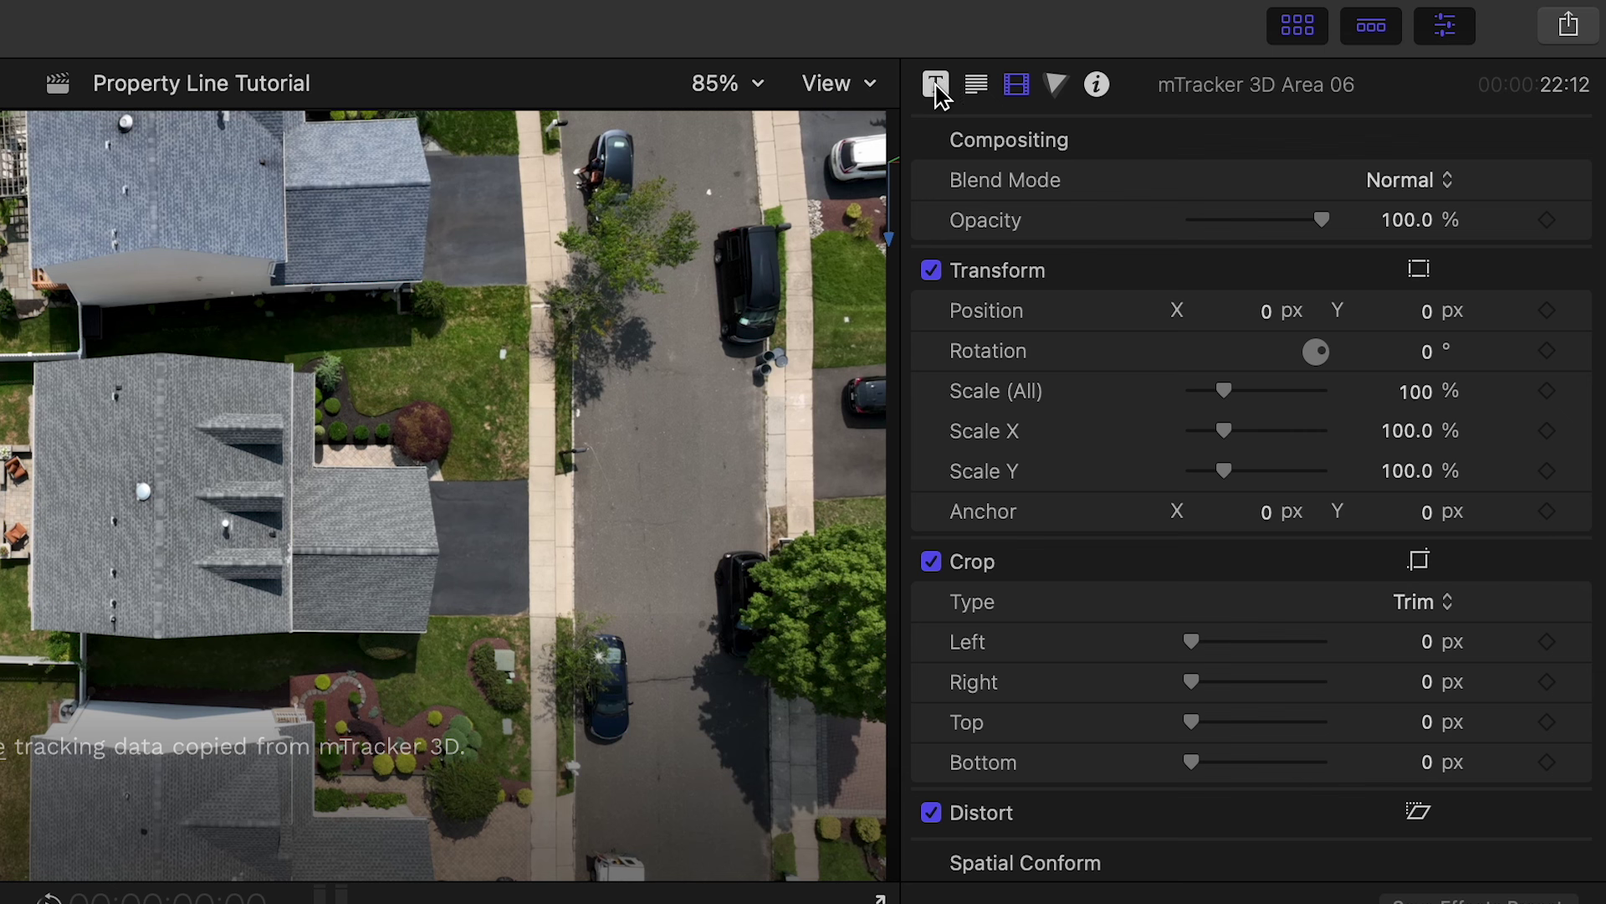
click(936, 83)
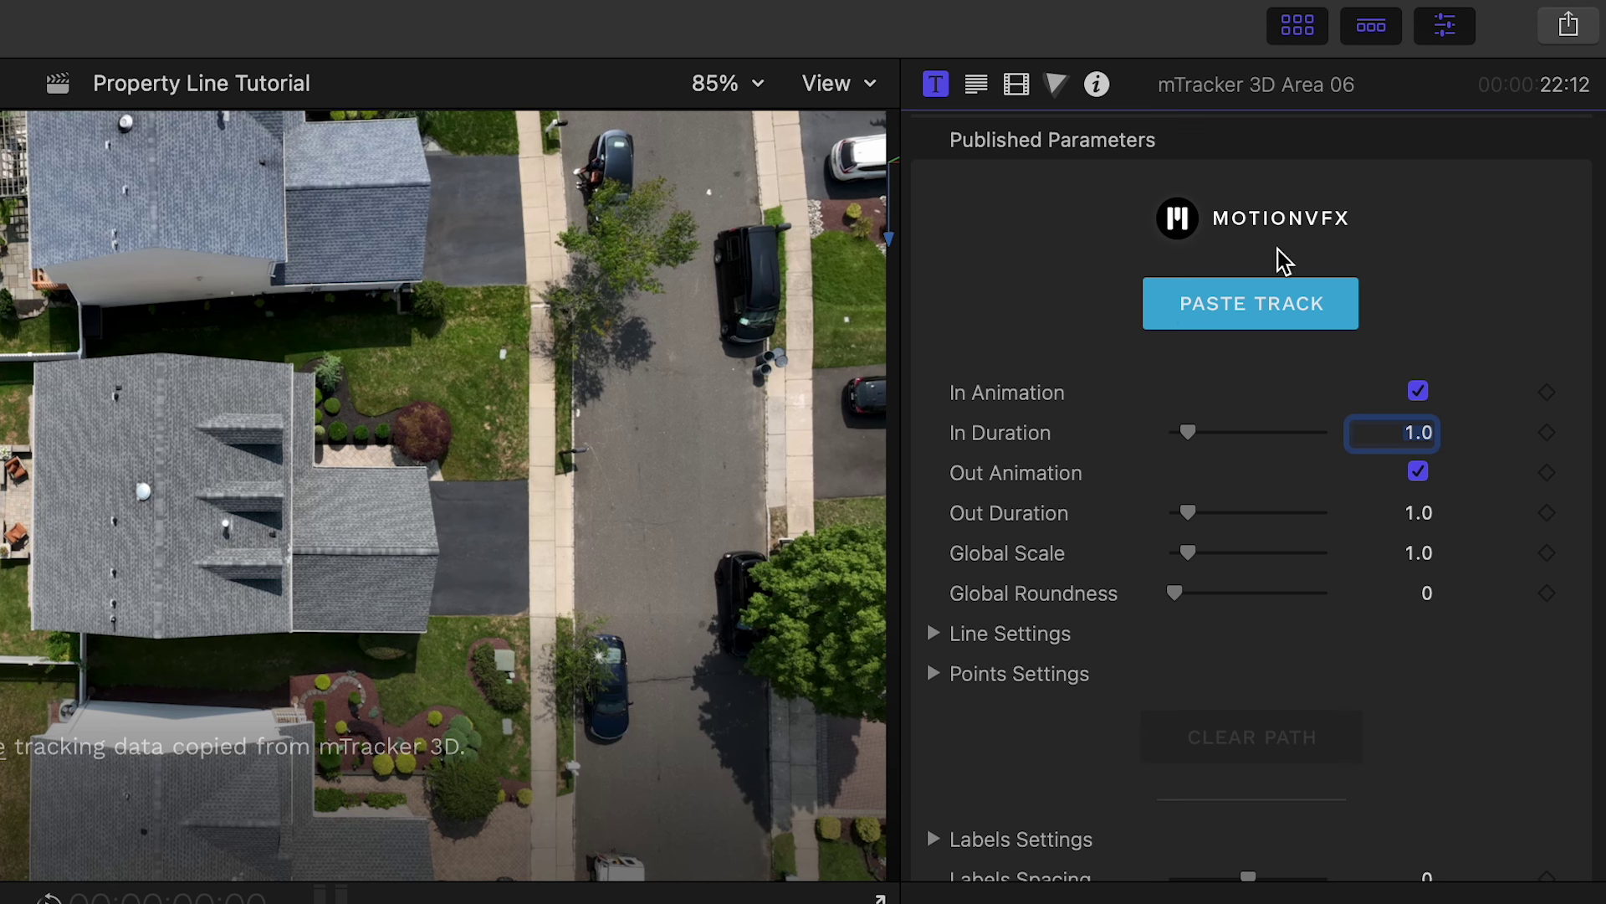
click(1267, 316)
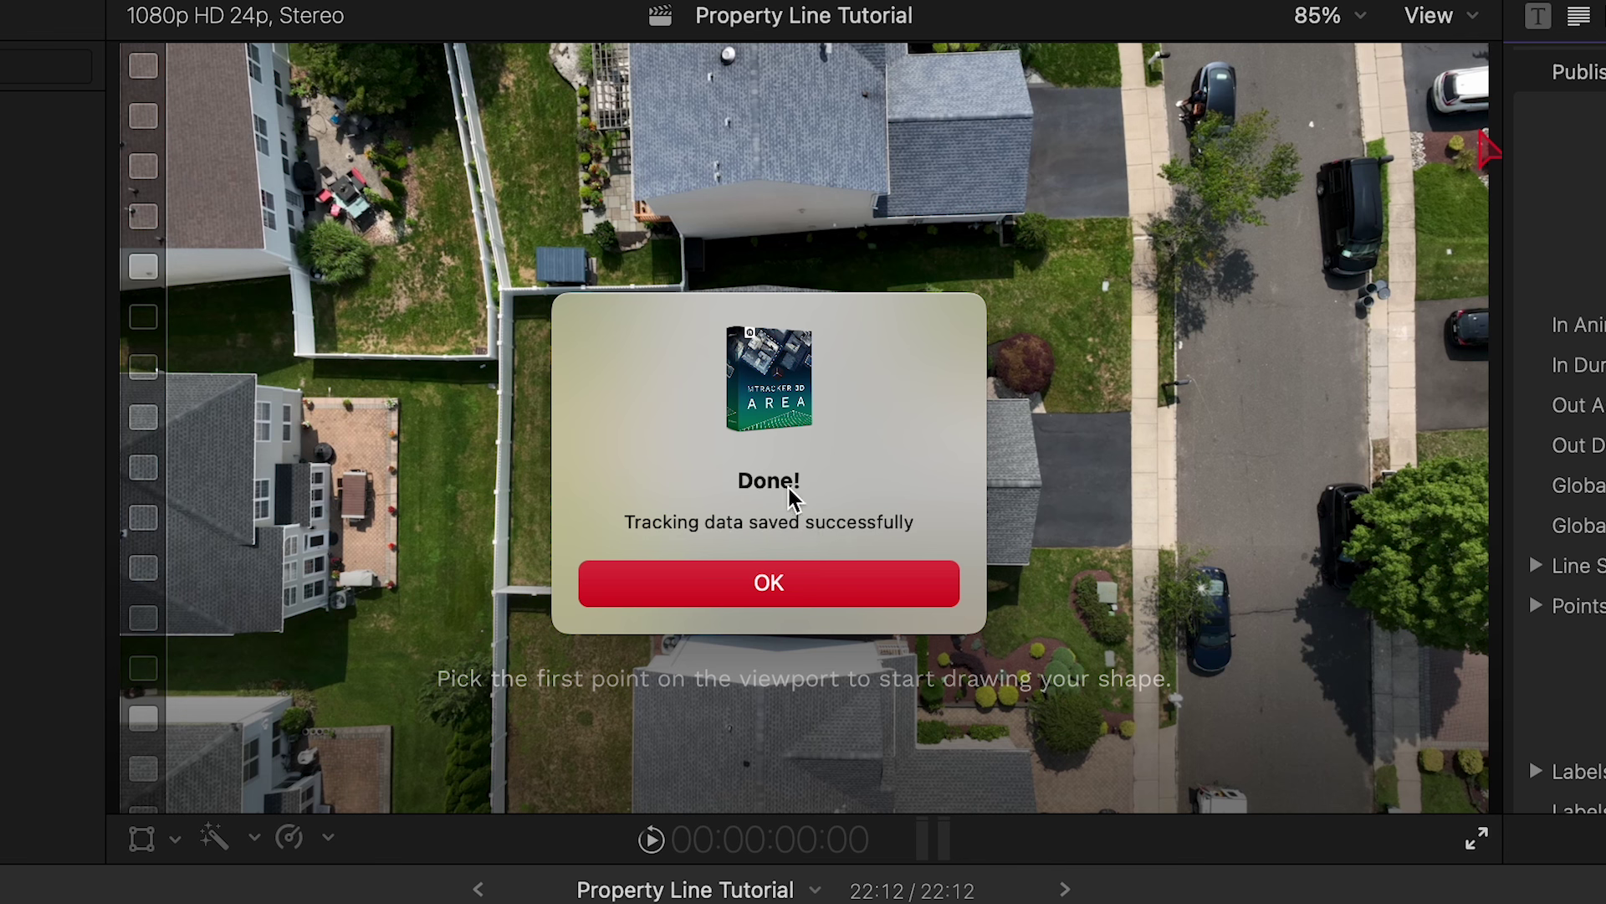
click(765, 587)
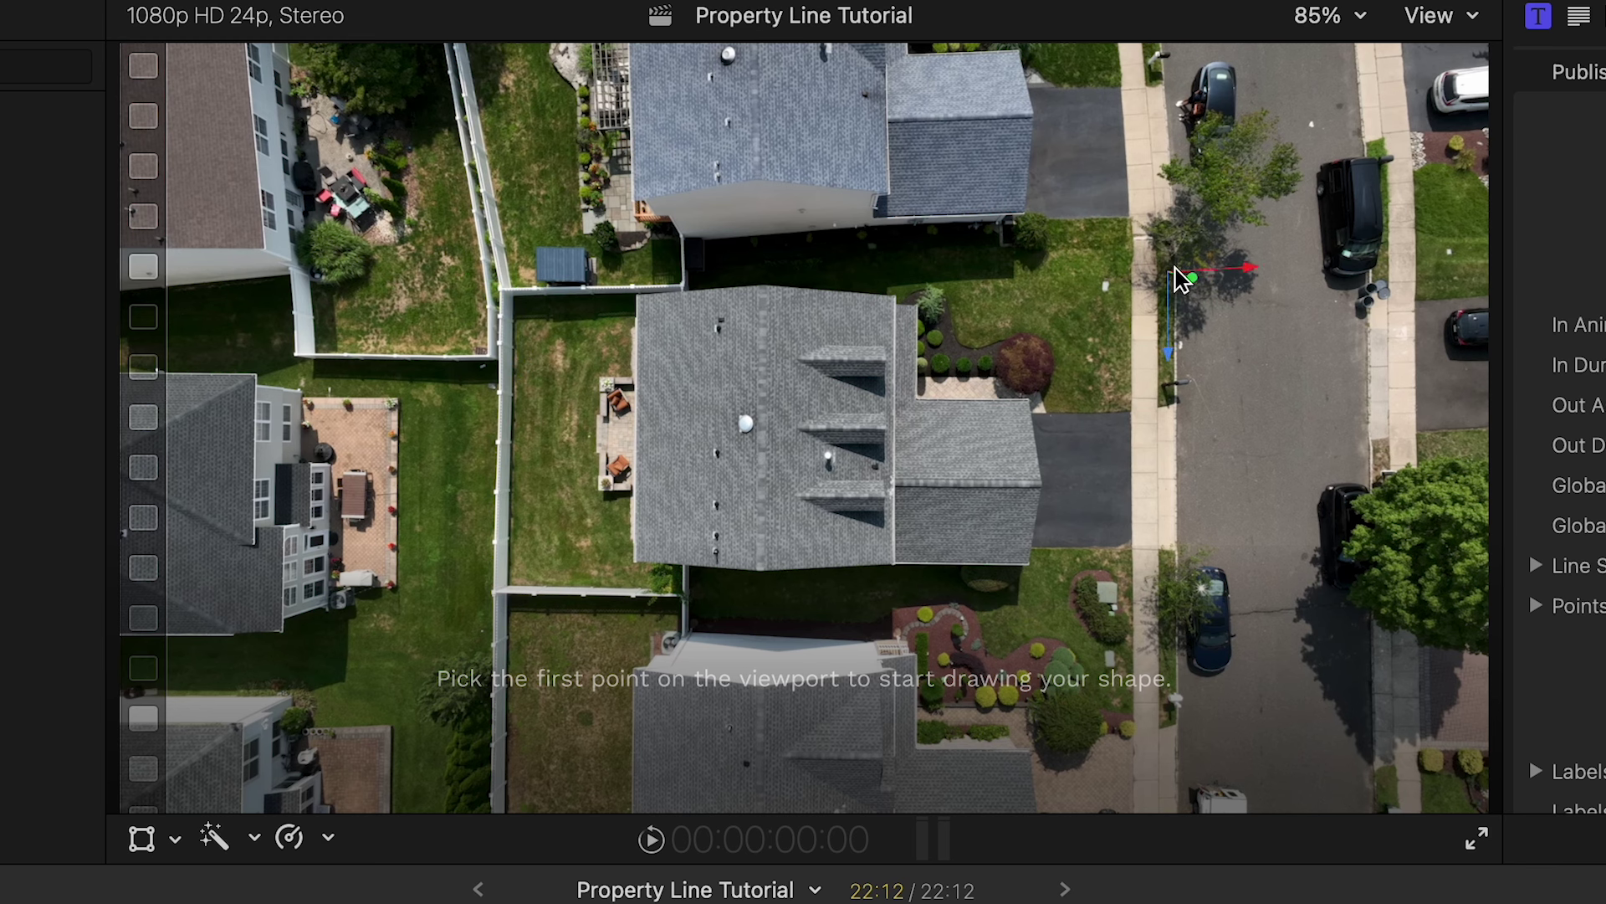
Draw a closed four-point shape around the central house's lot, from the two street-side corners to the two rear fence corners
click(1183, 278)
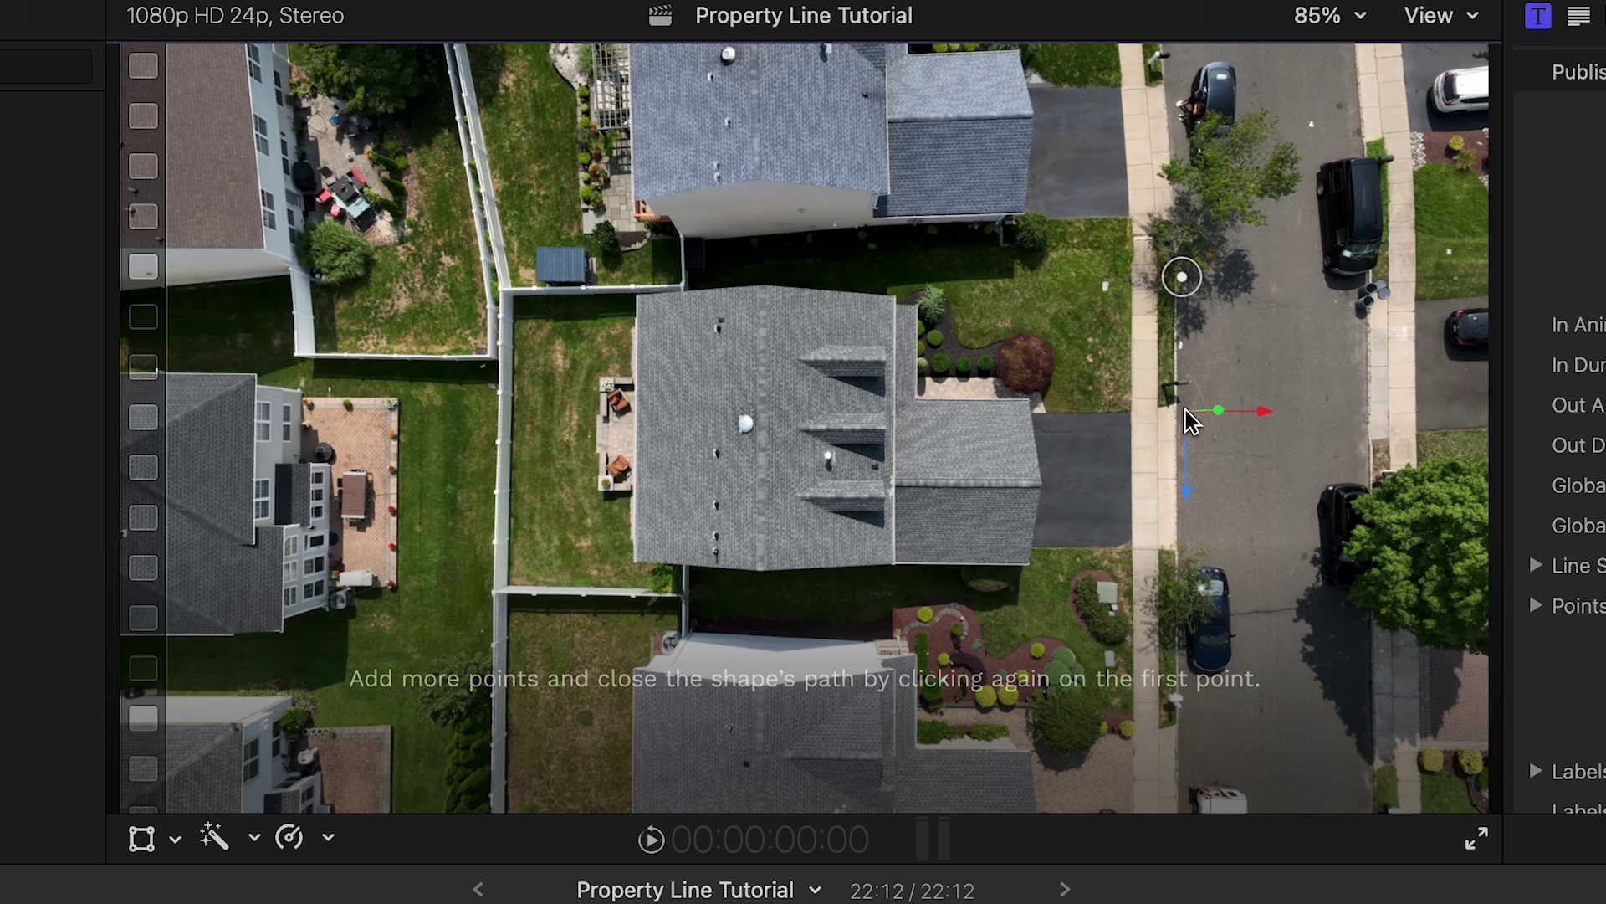
click(1180, 604)
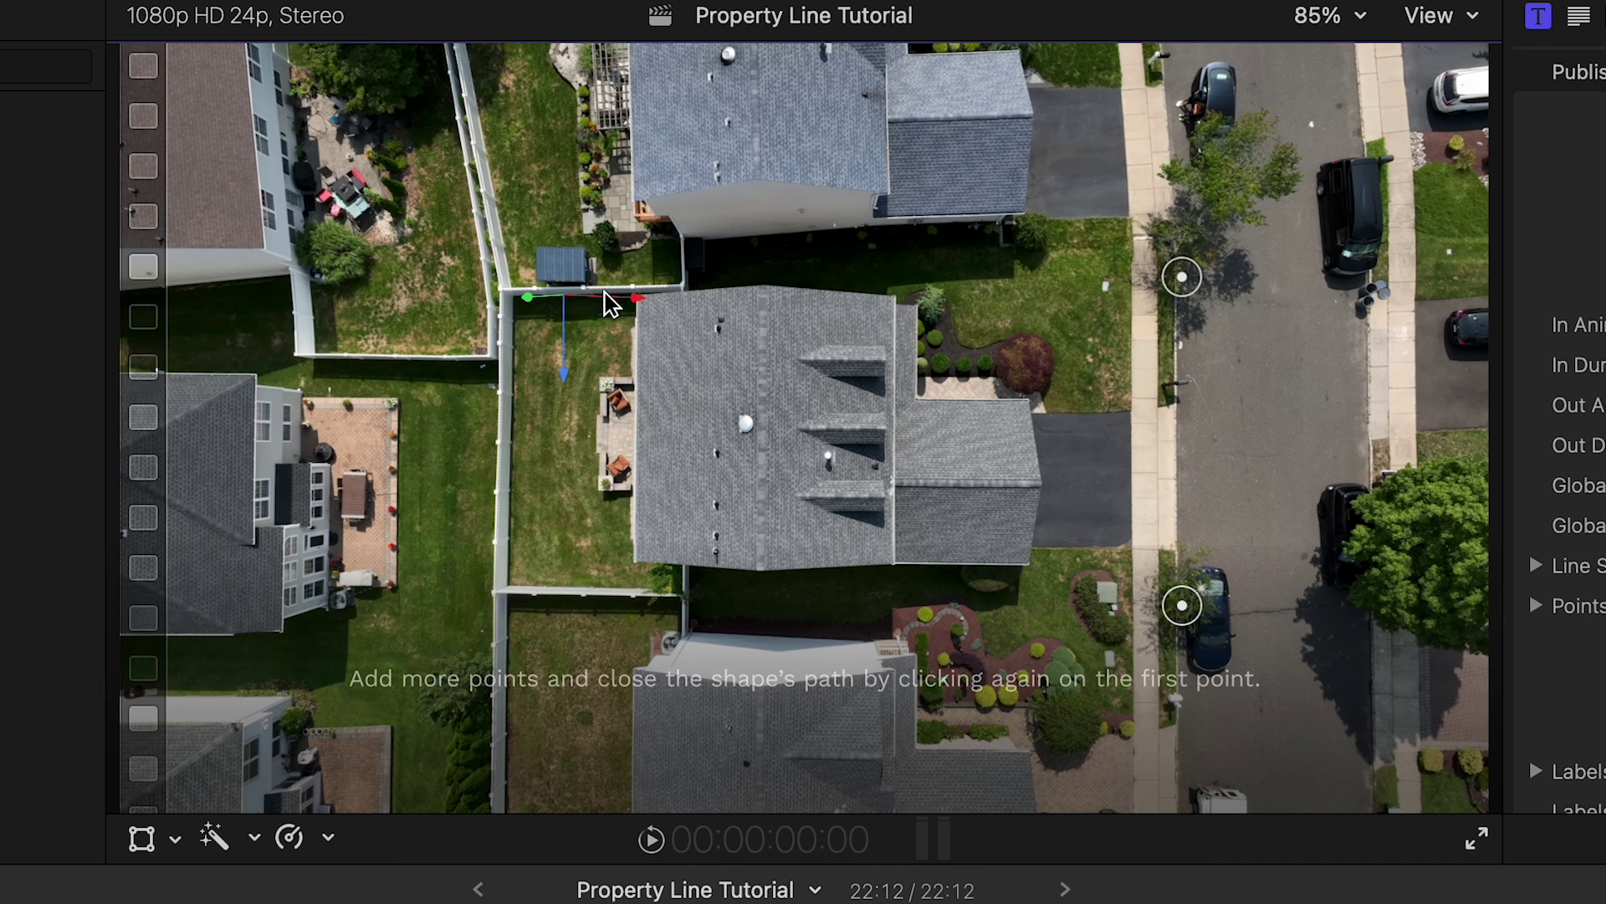
click(494, 591)
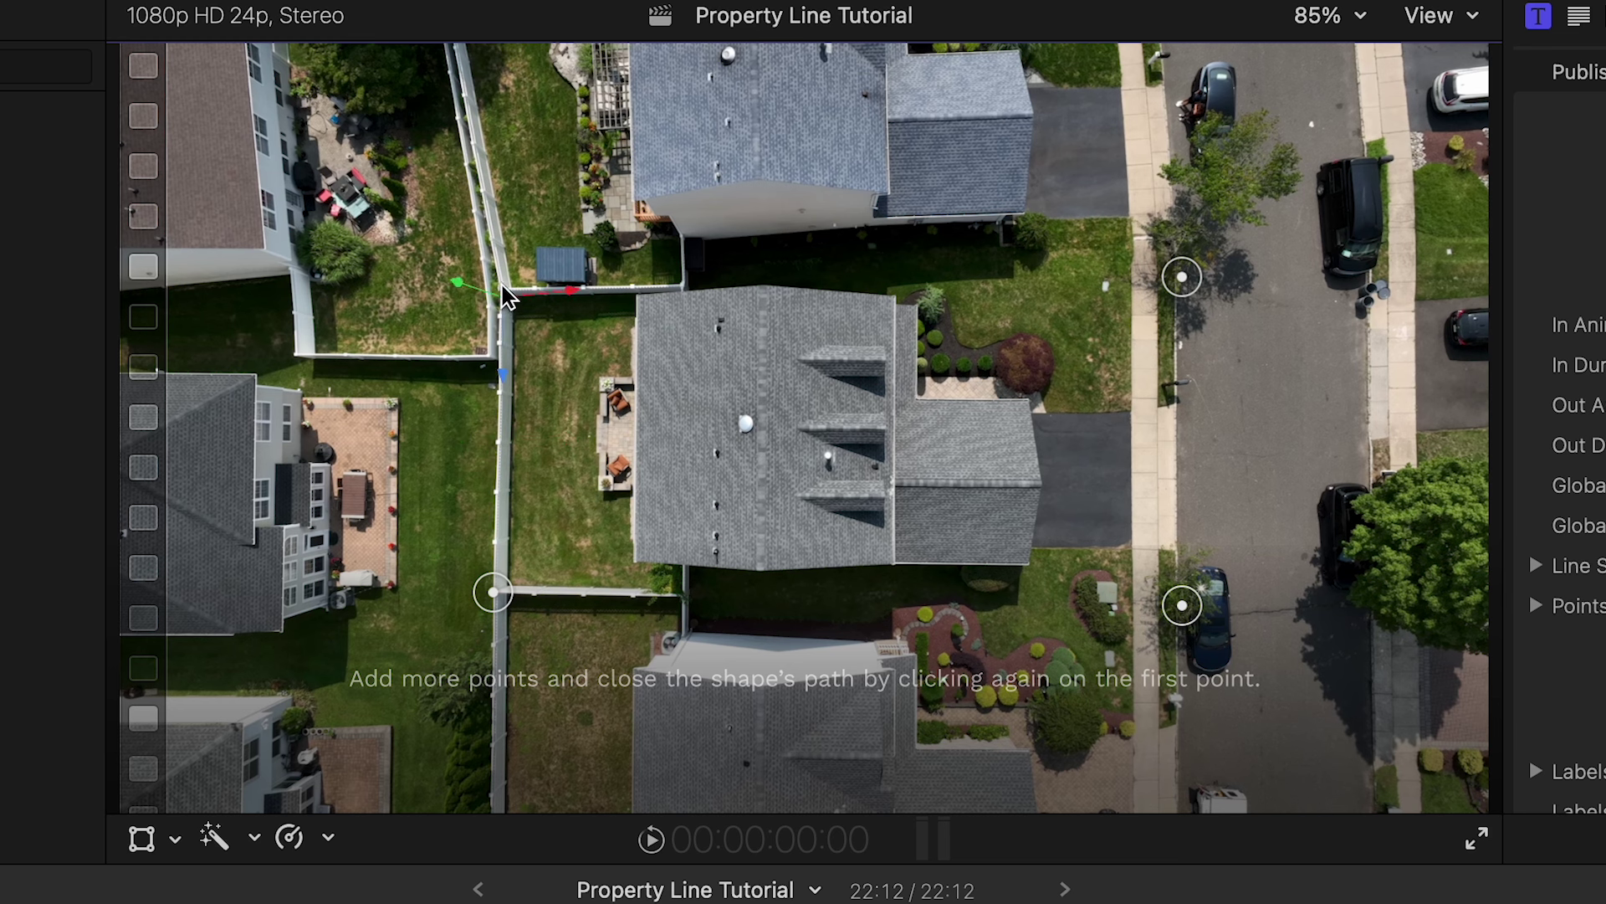
click(501, 290)
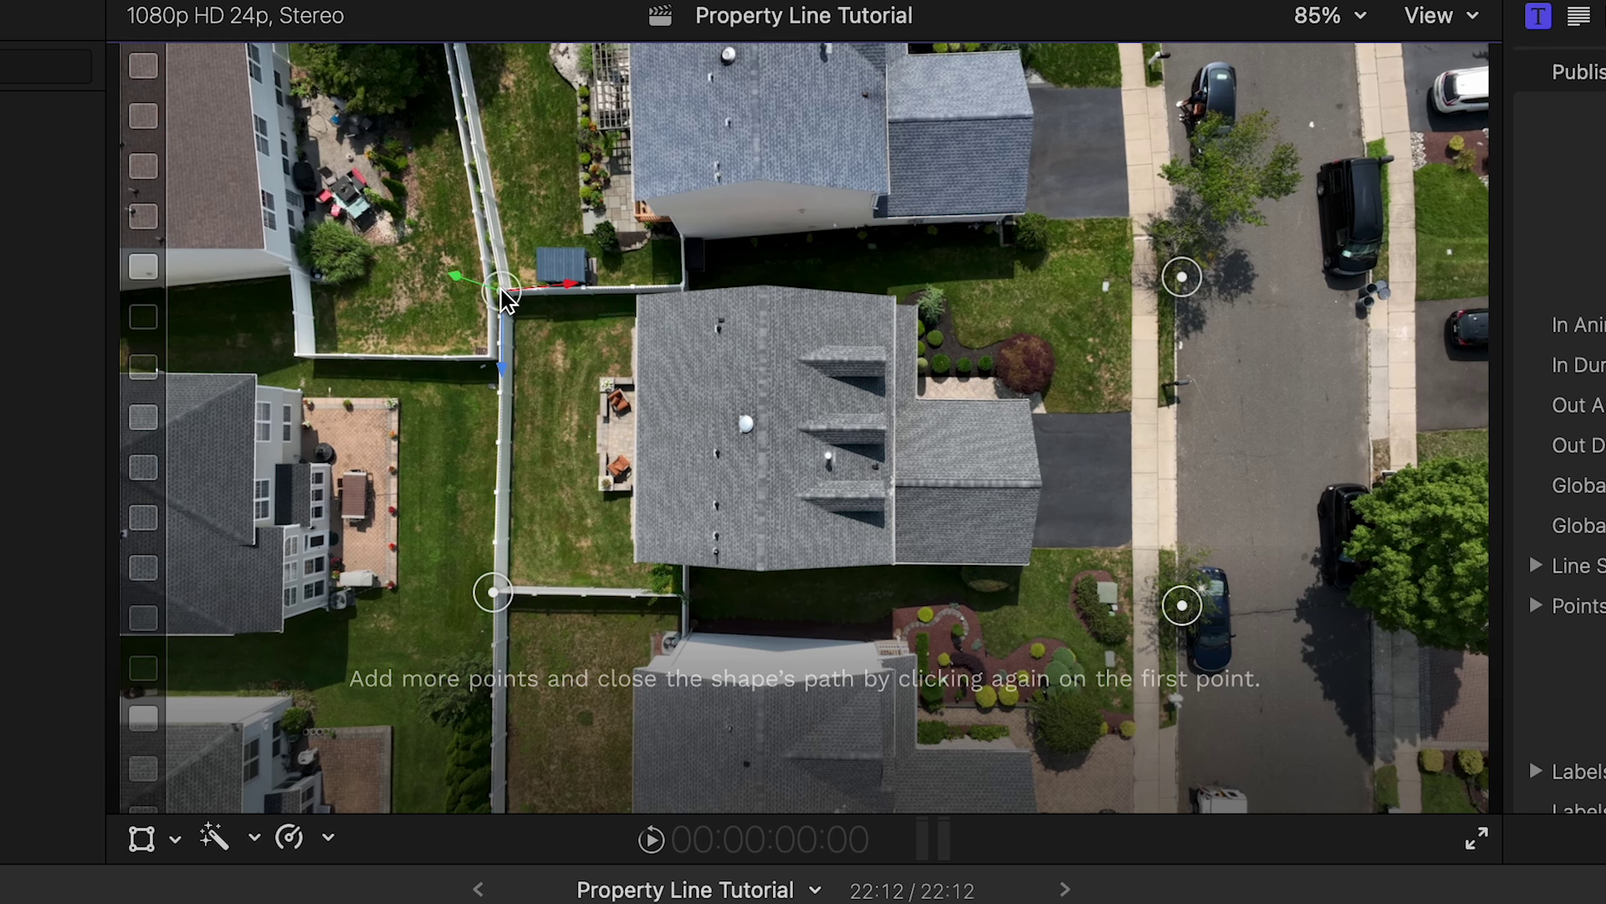
click(1182, 278)
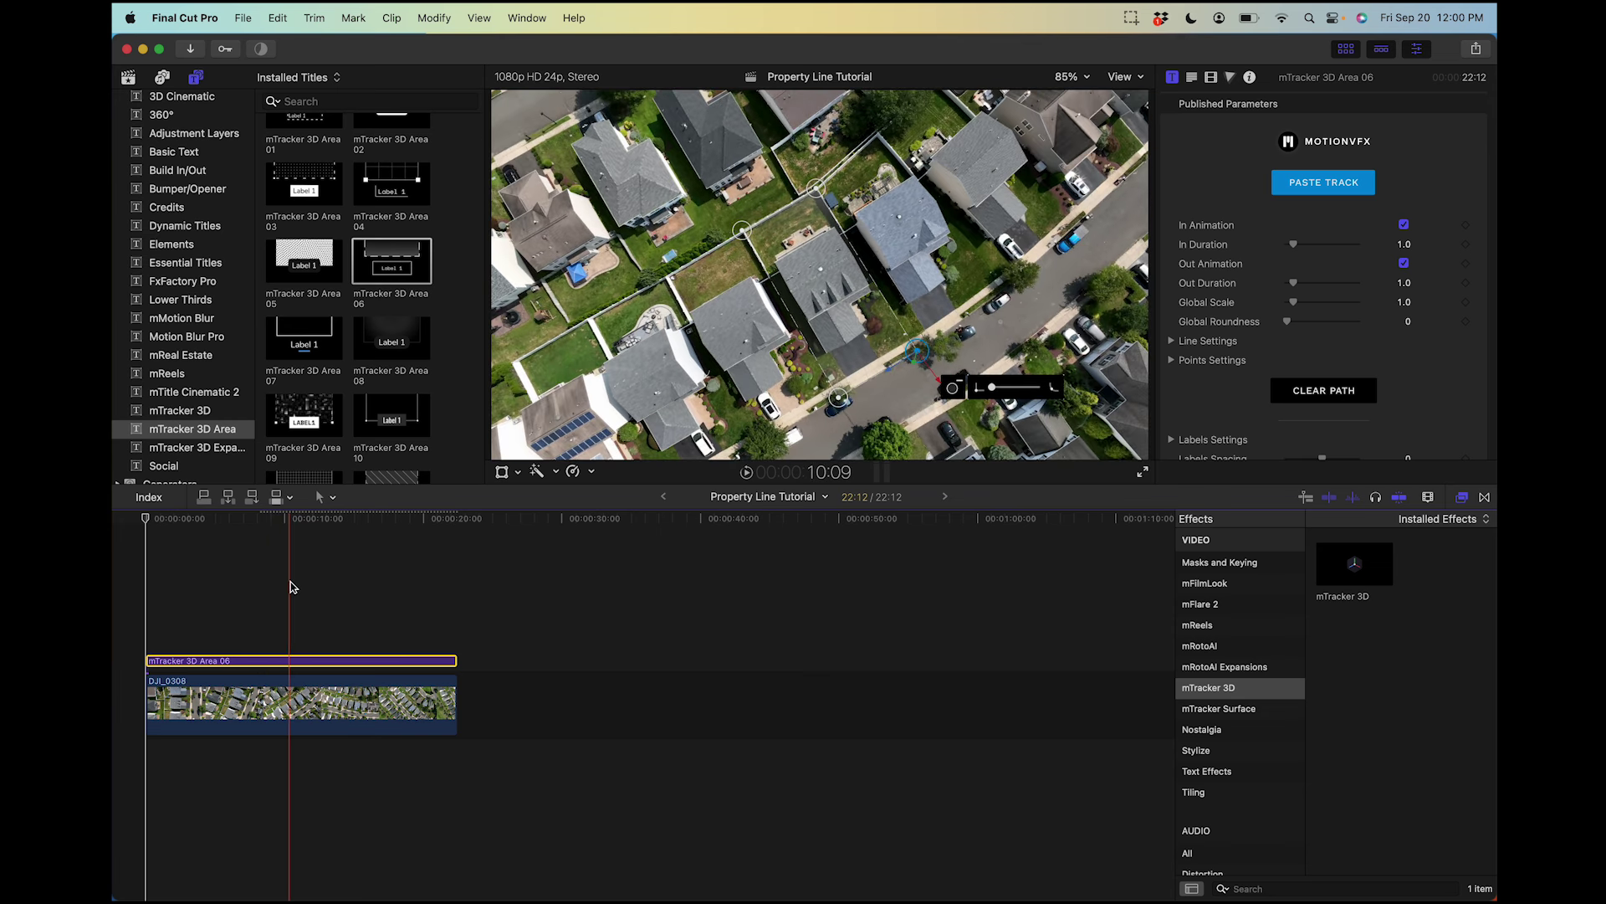
With the playhead at 10:10, set the property line's width to 0.57 and its gap length to 0
click(289, 582)
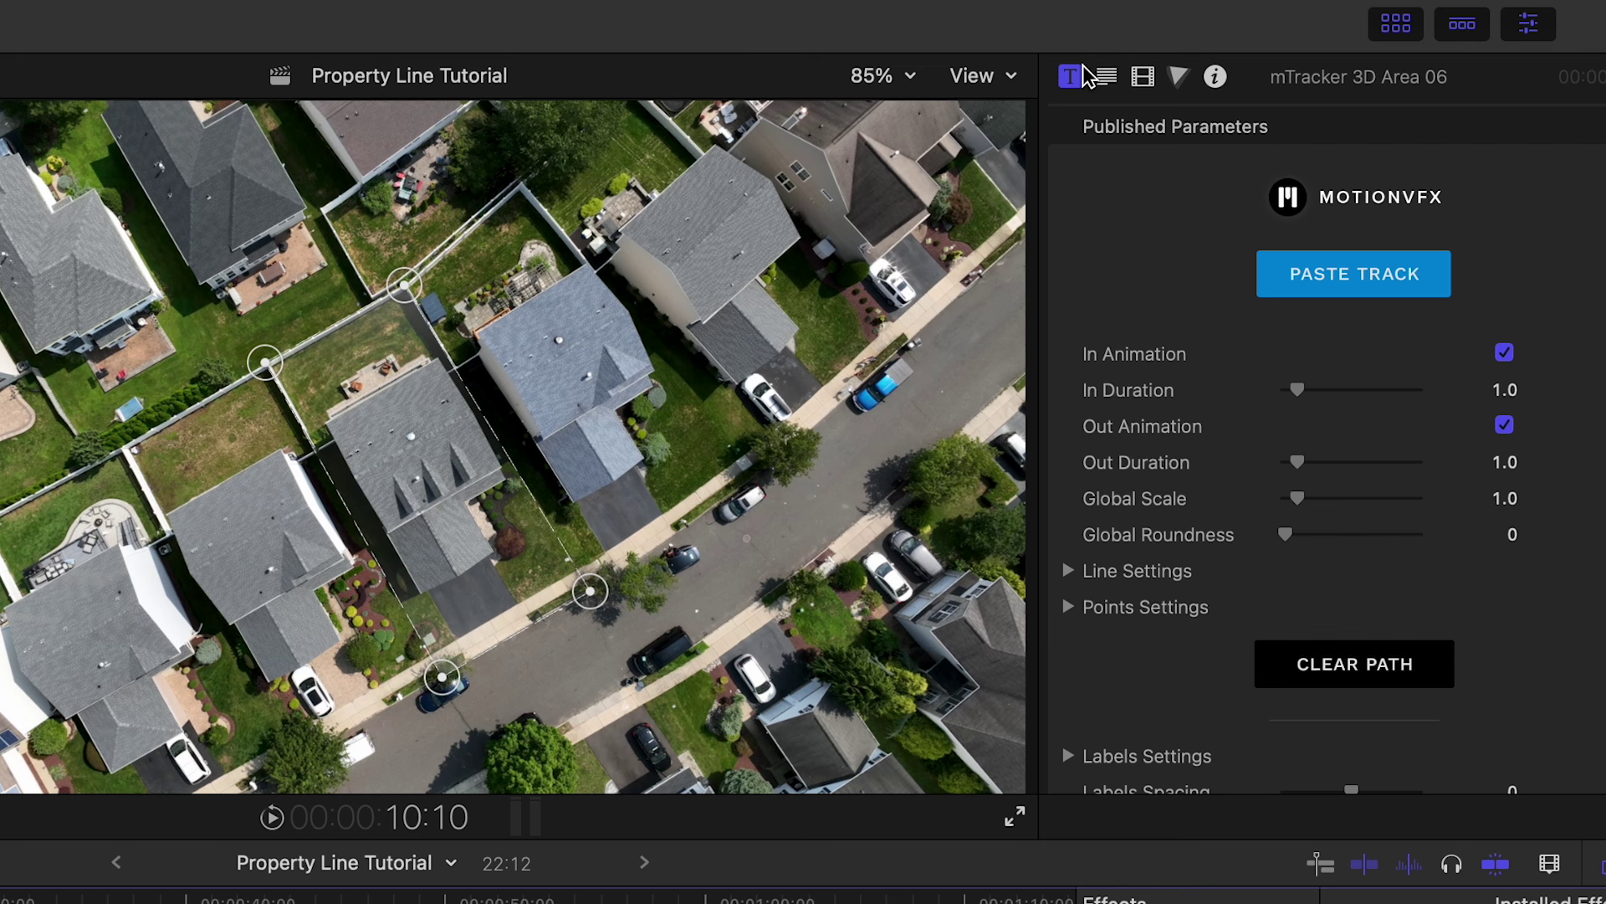
click(1077, 71)
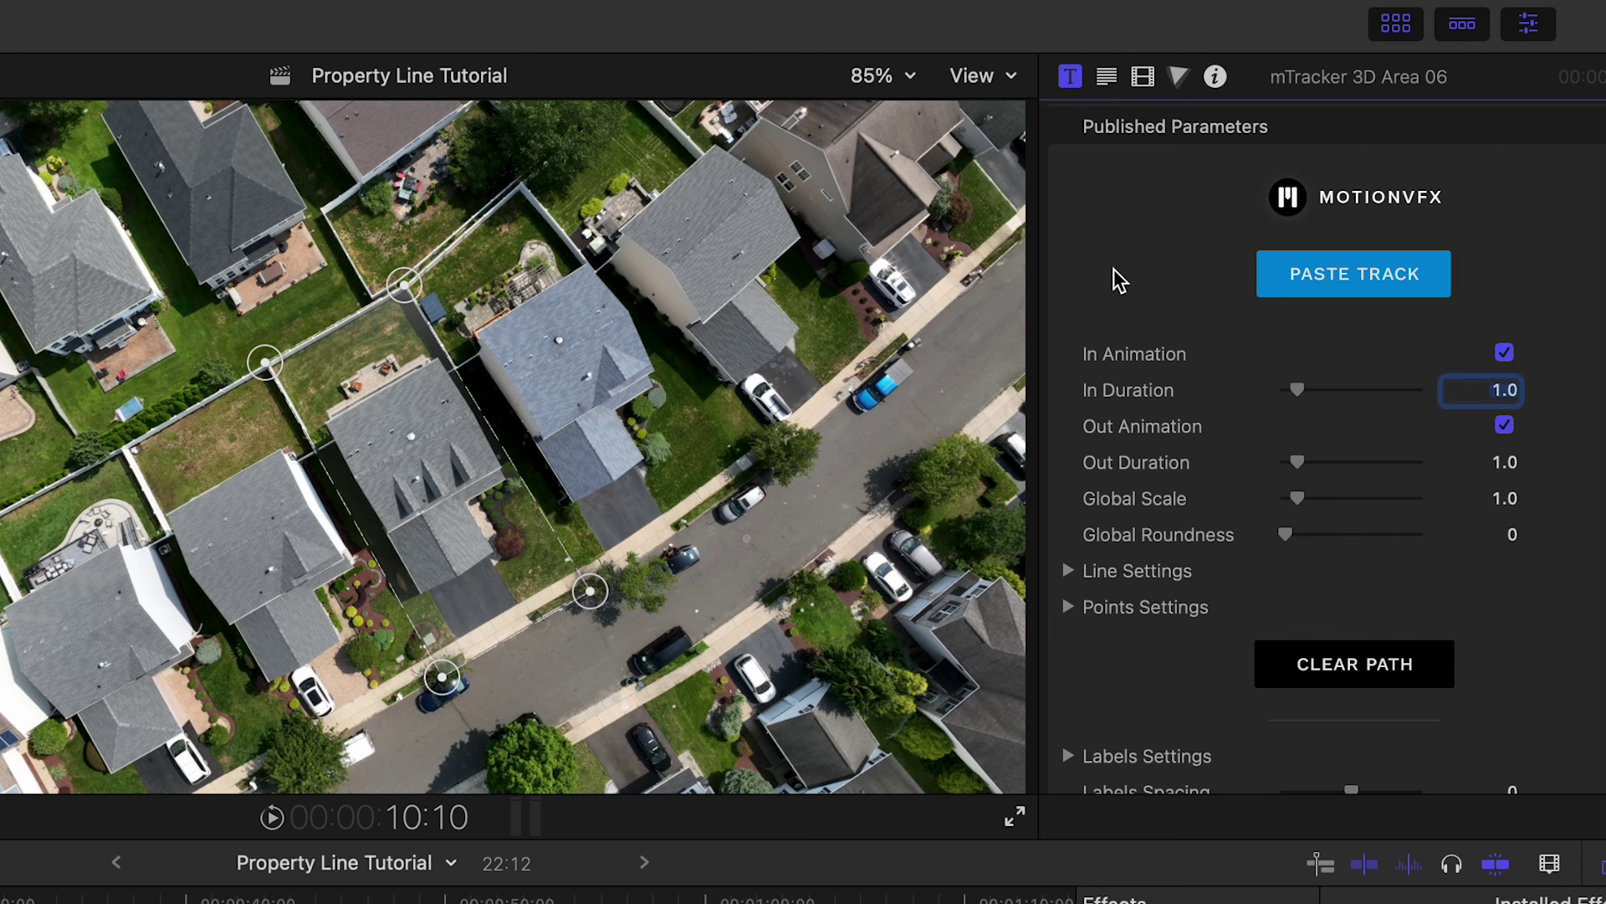
scroll(1134, 418, down, 5)
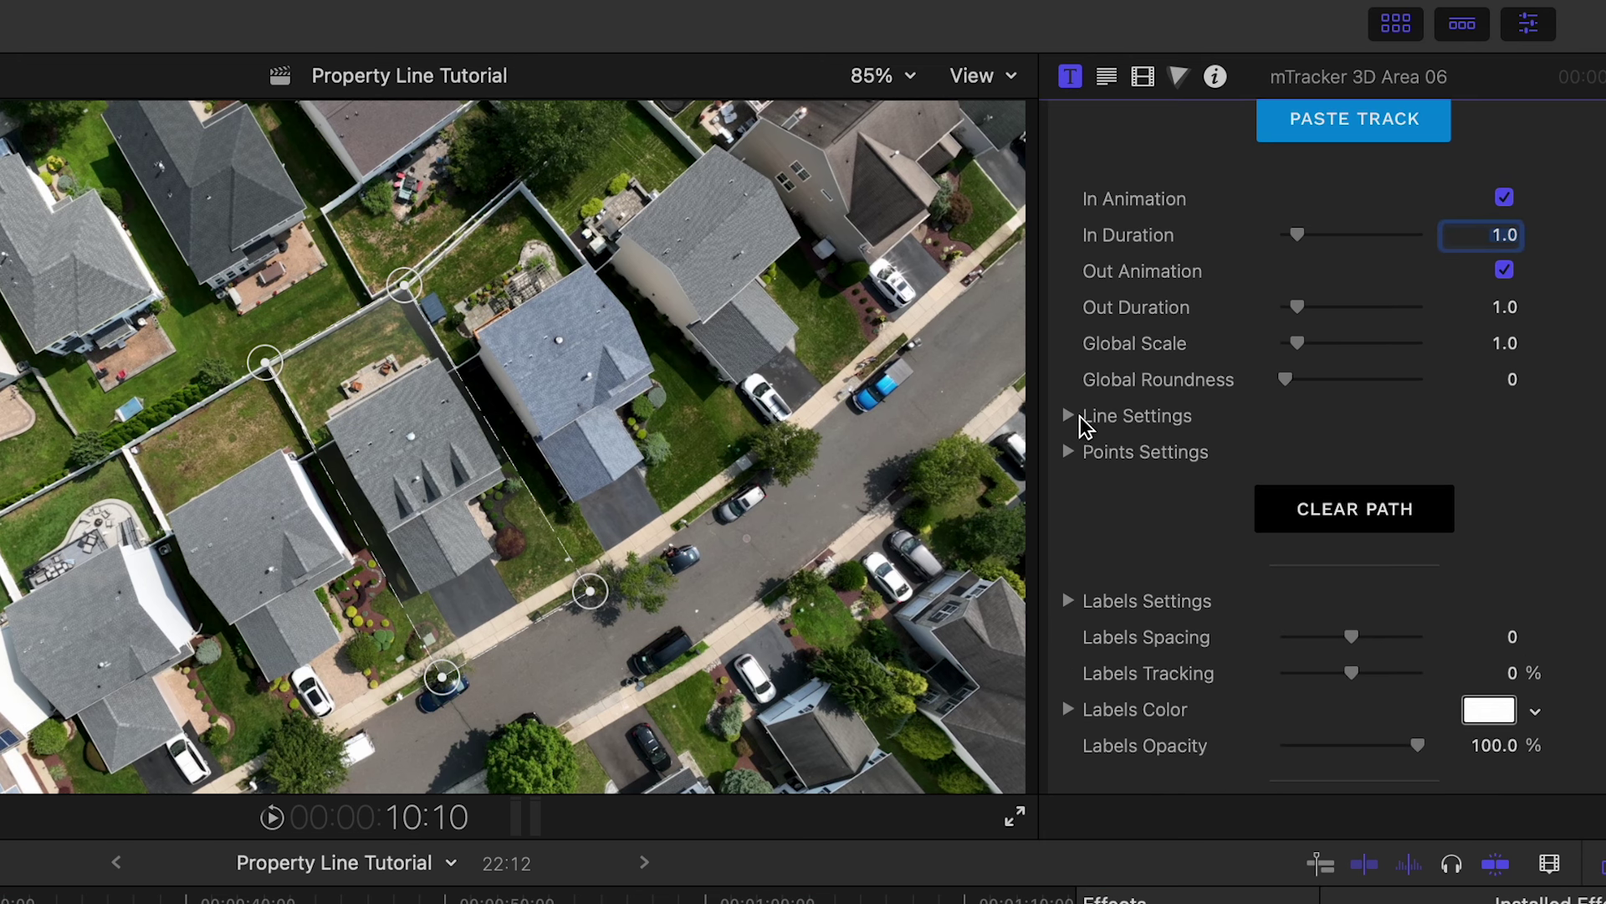
click(1070, 418)
scroll(1264, 560, down, 5)
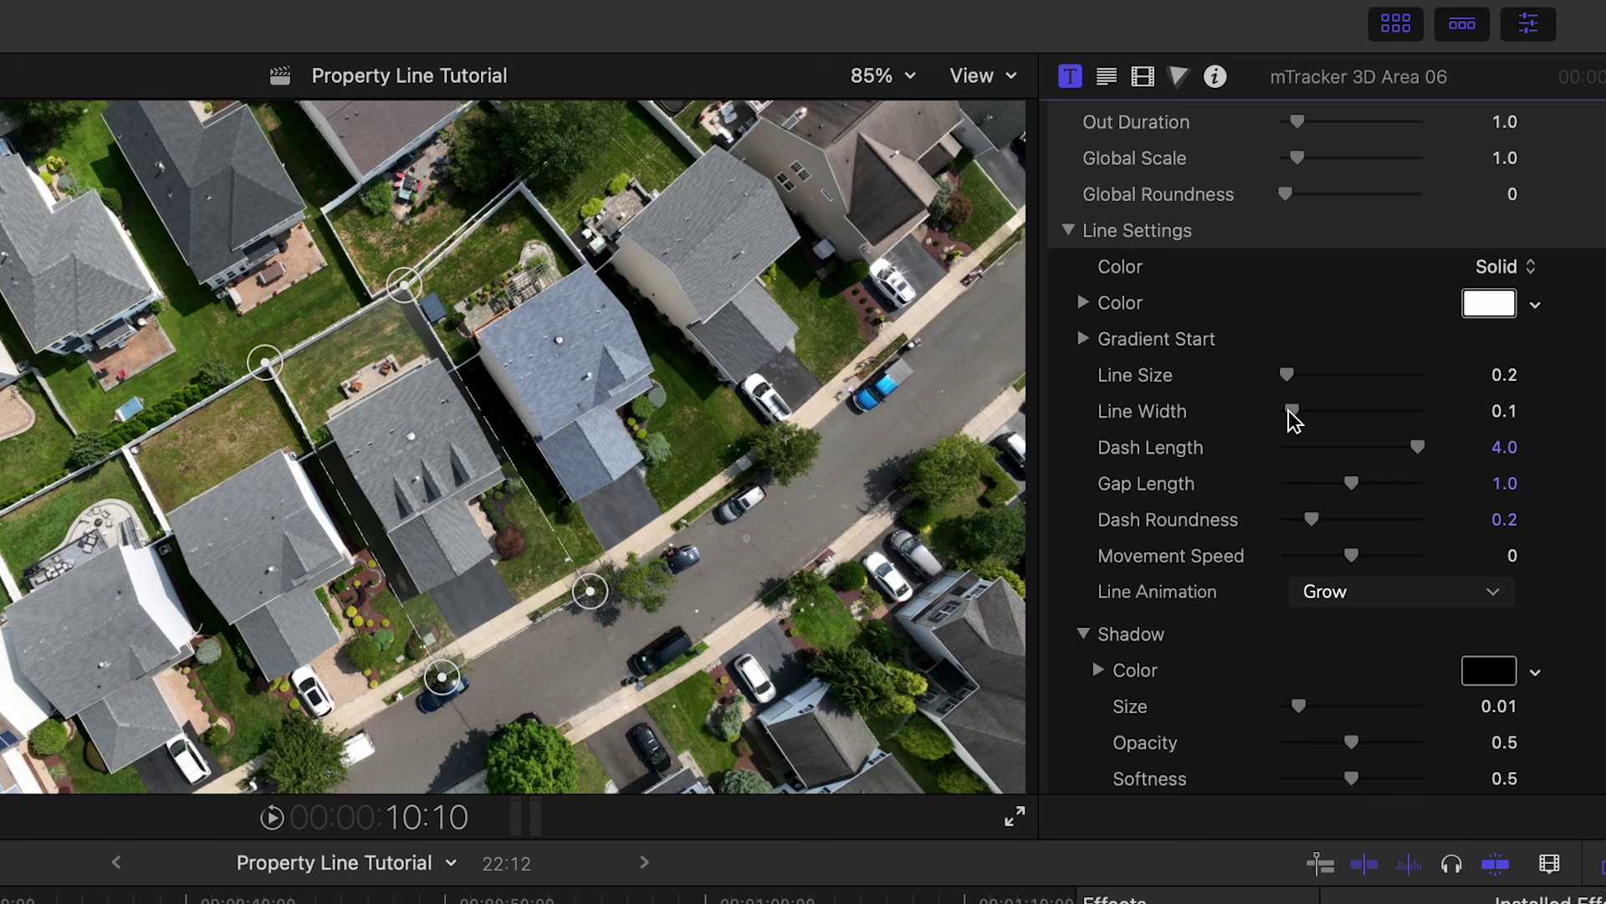
drag(1292, 410, 1334, 472)
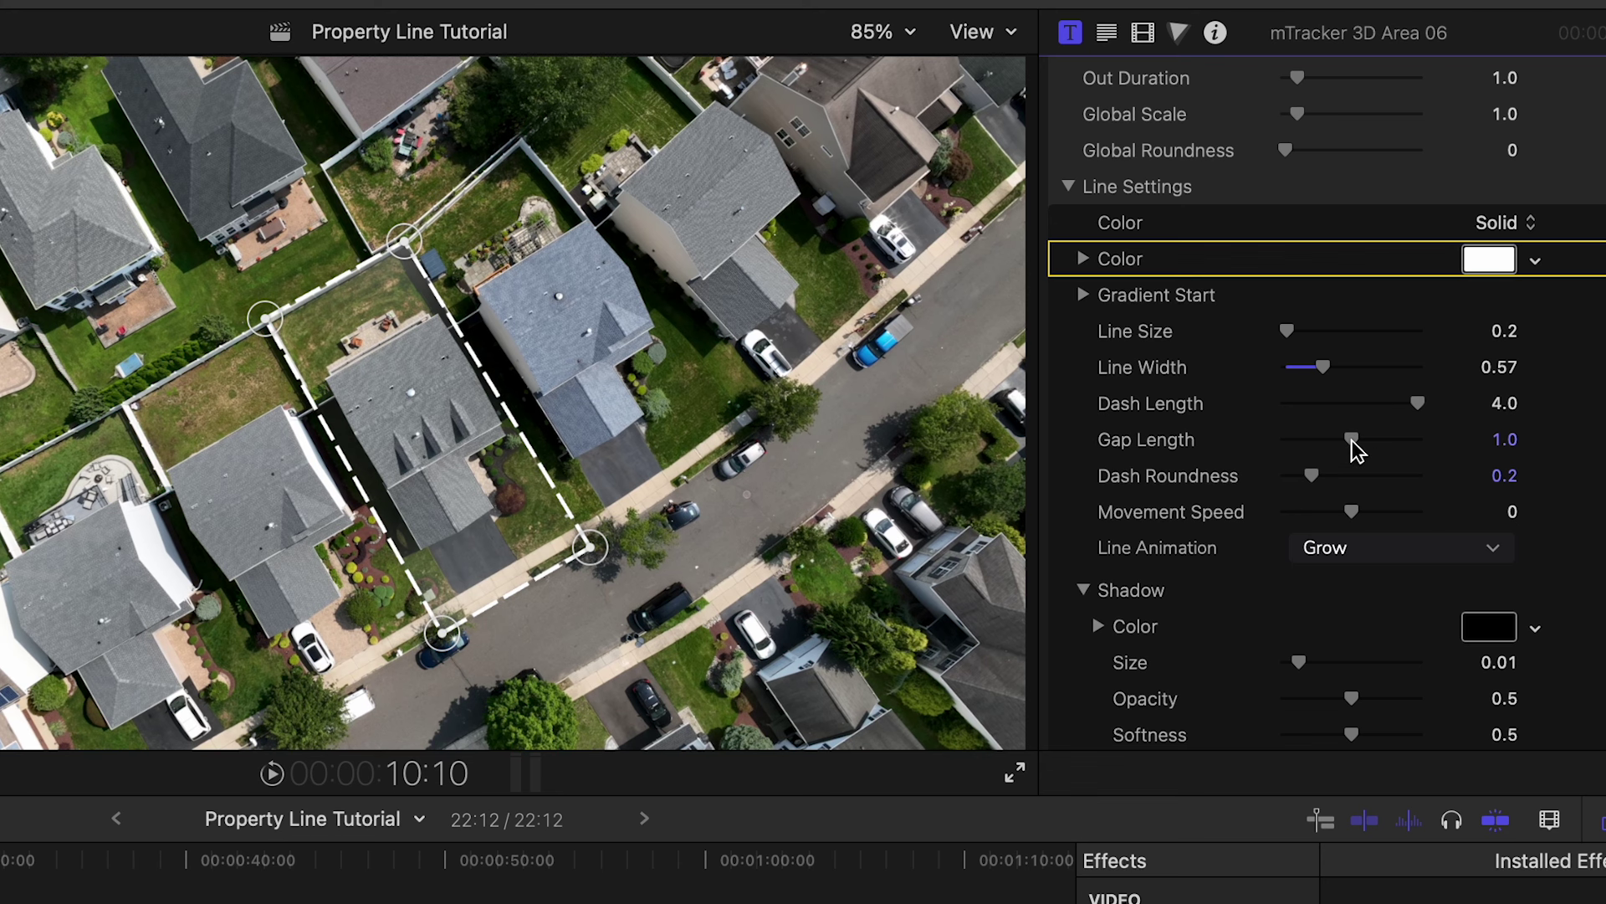
drag(1353, 442, 1244, 476)
scroll(1301, 549, down, 3)
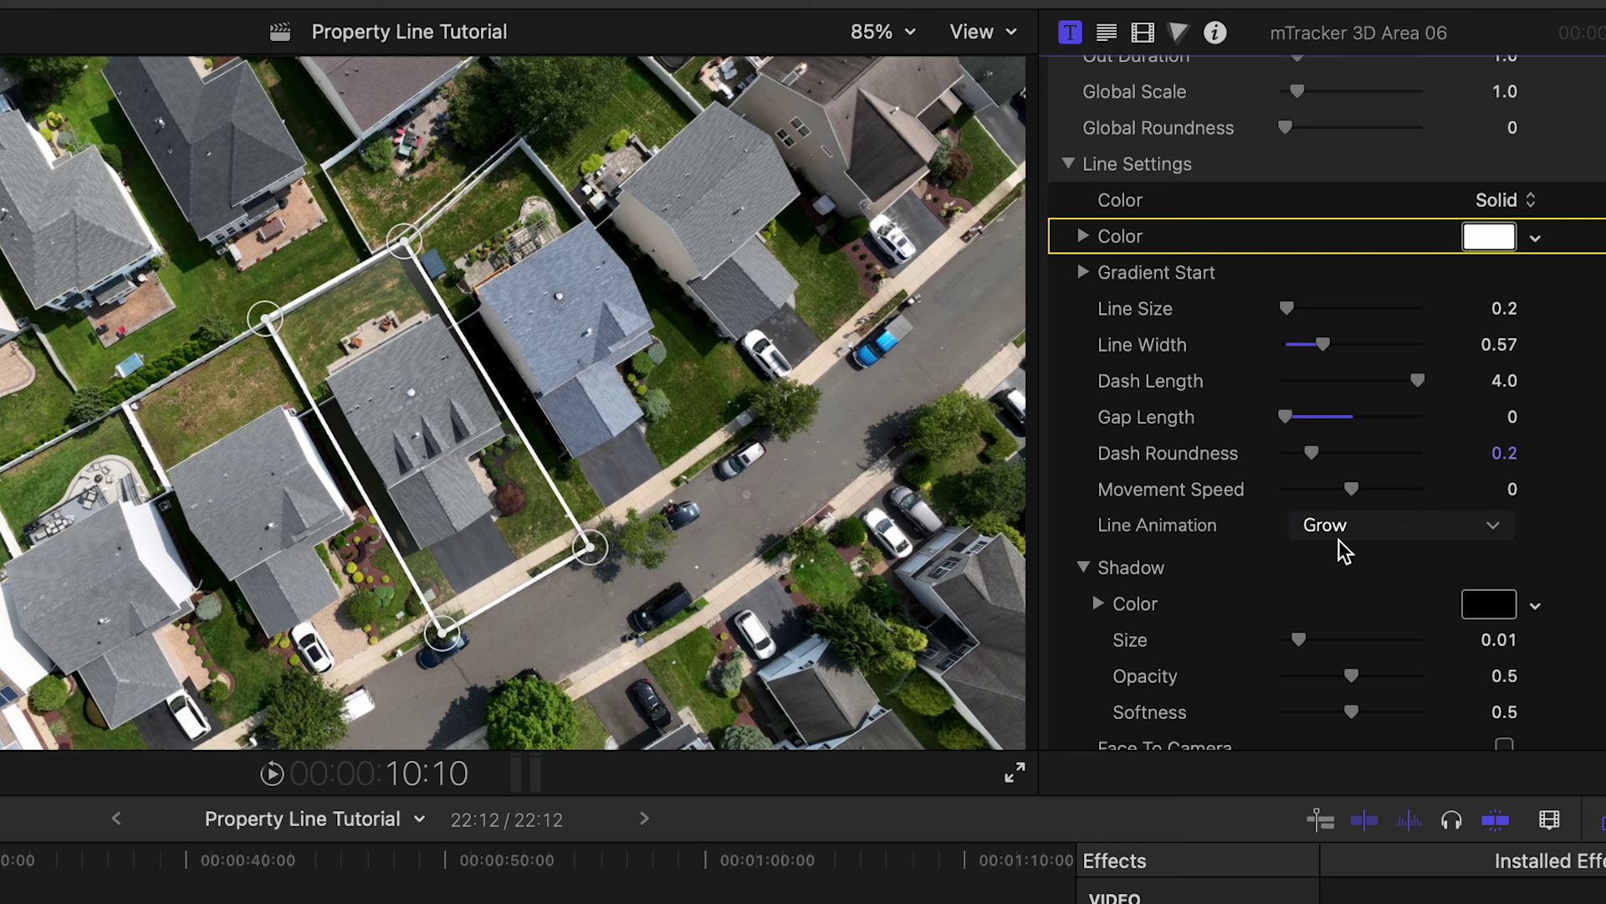
Play the project from the beginning to review the property line's Grow animation
mouse_move(446, 619)
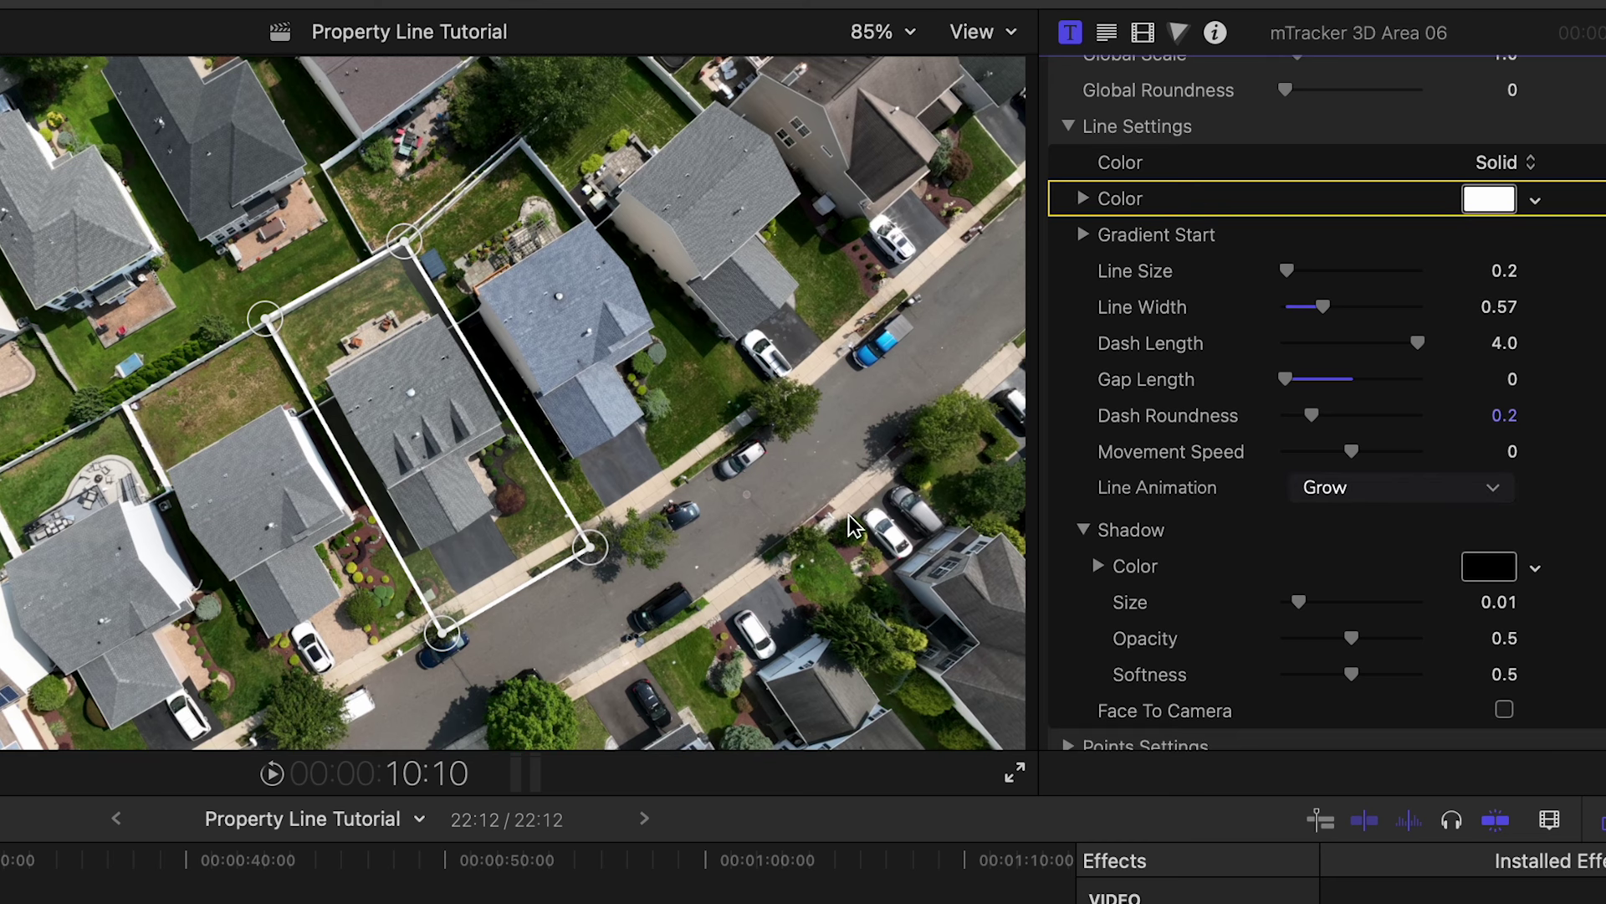
key(j)
key(j)
key(j)
key(space)
key(Home)
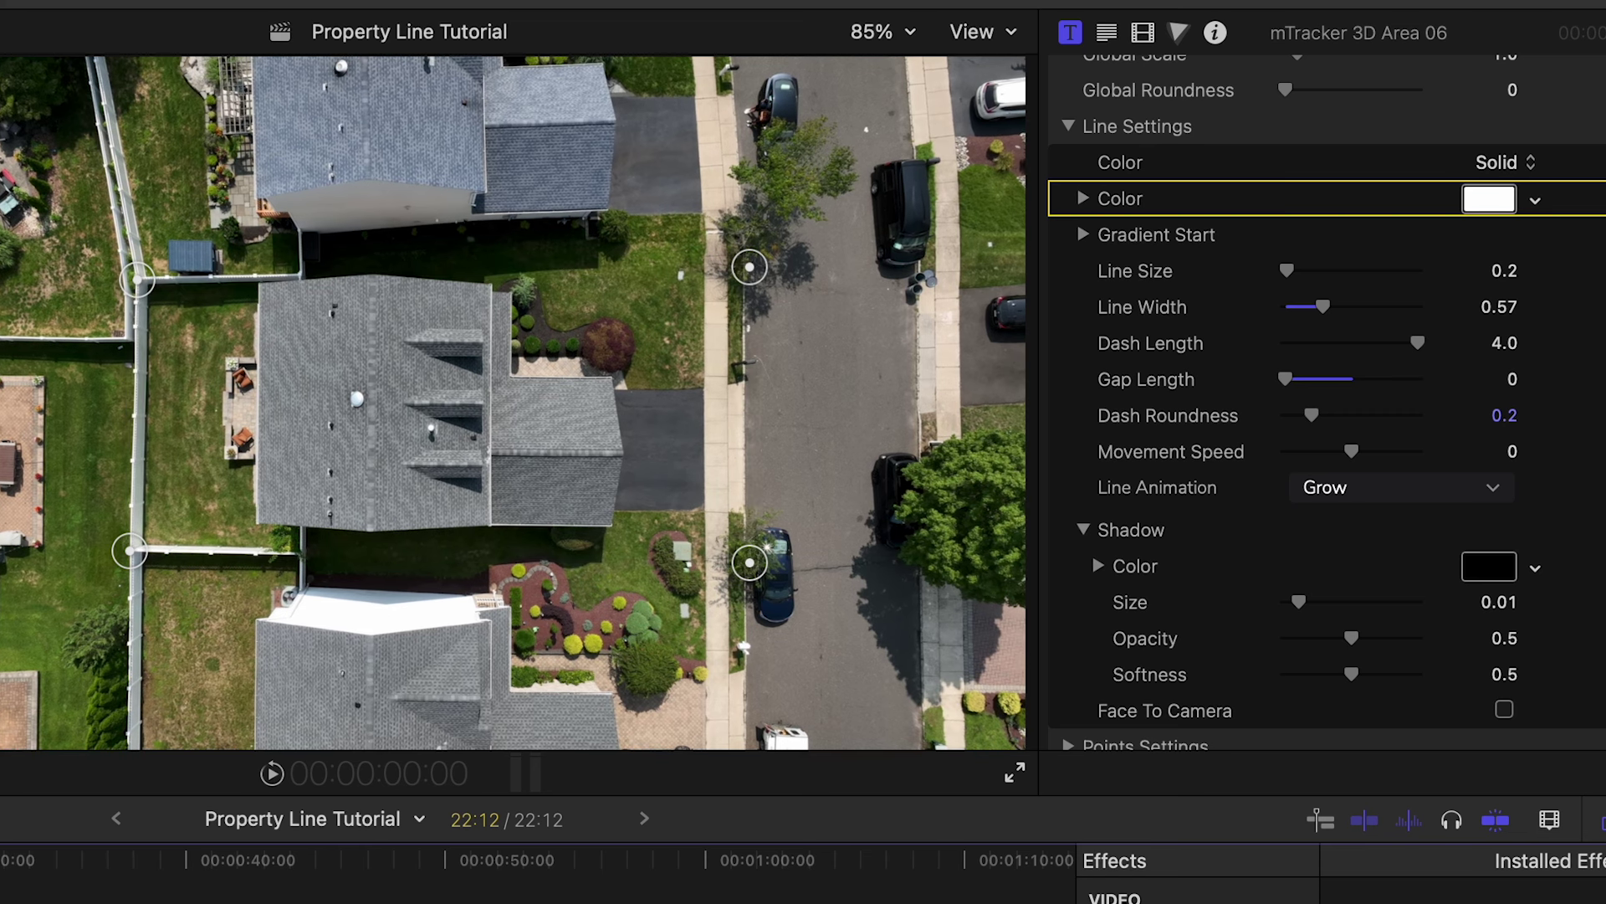
key(space)
key(Home)
key(space)
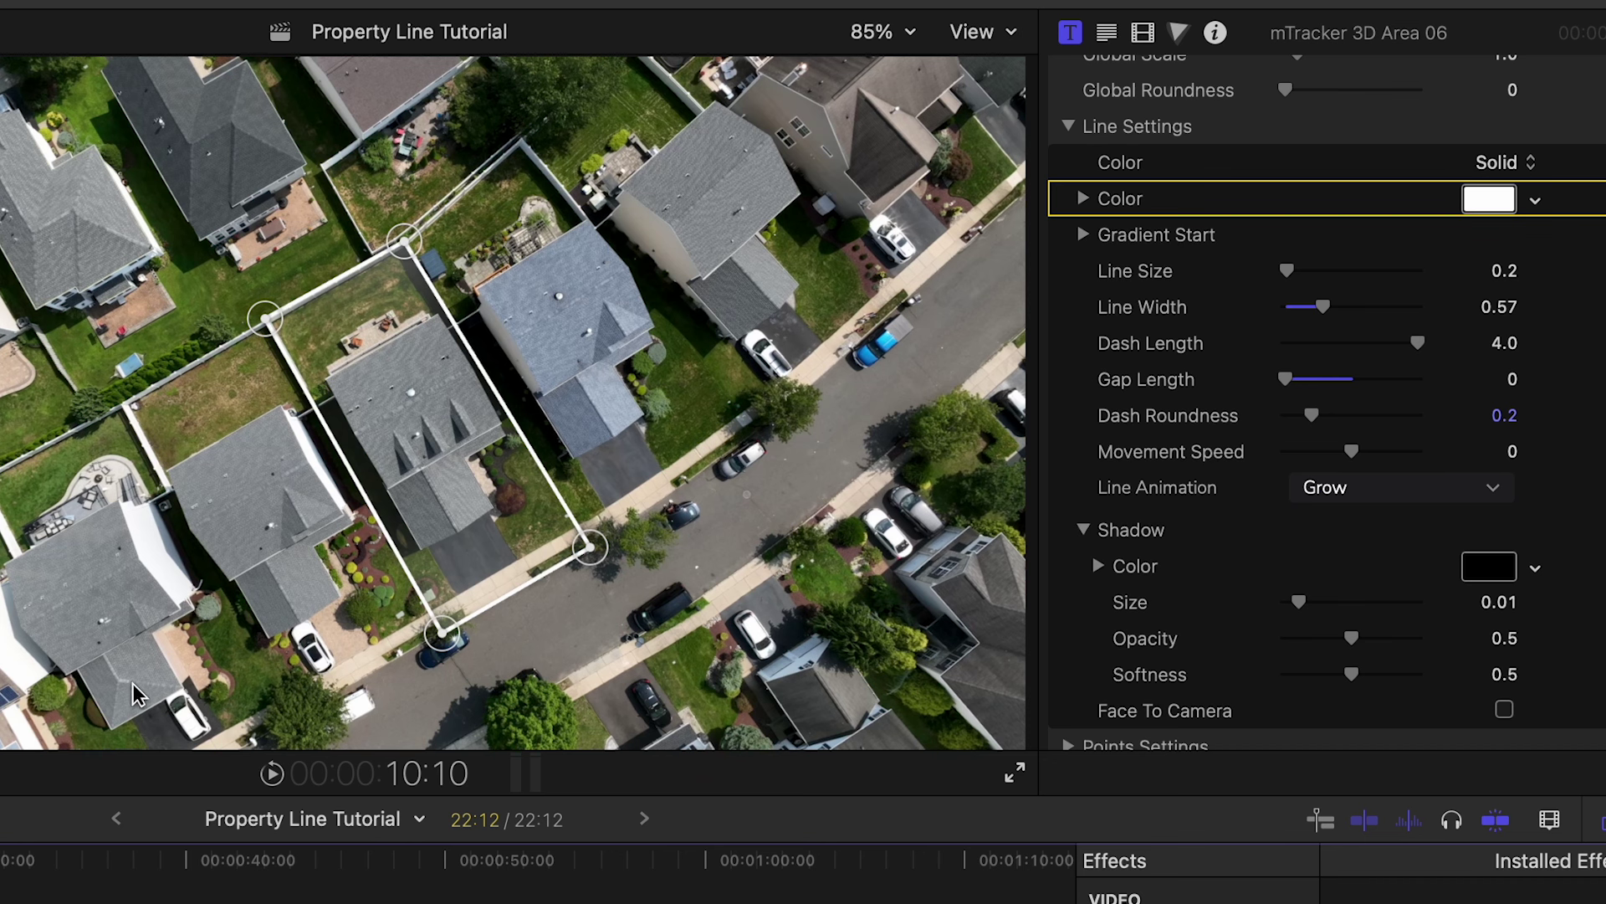
Set the property line's Line Animation to Outline and play the project to check it
click(1366, 500)
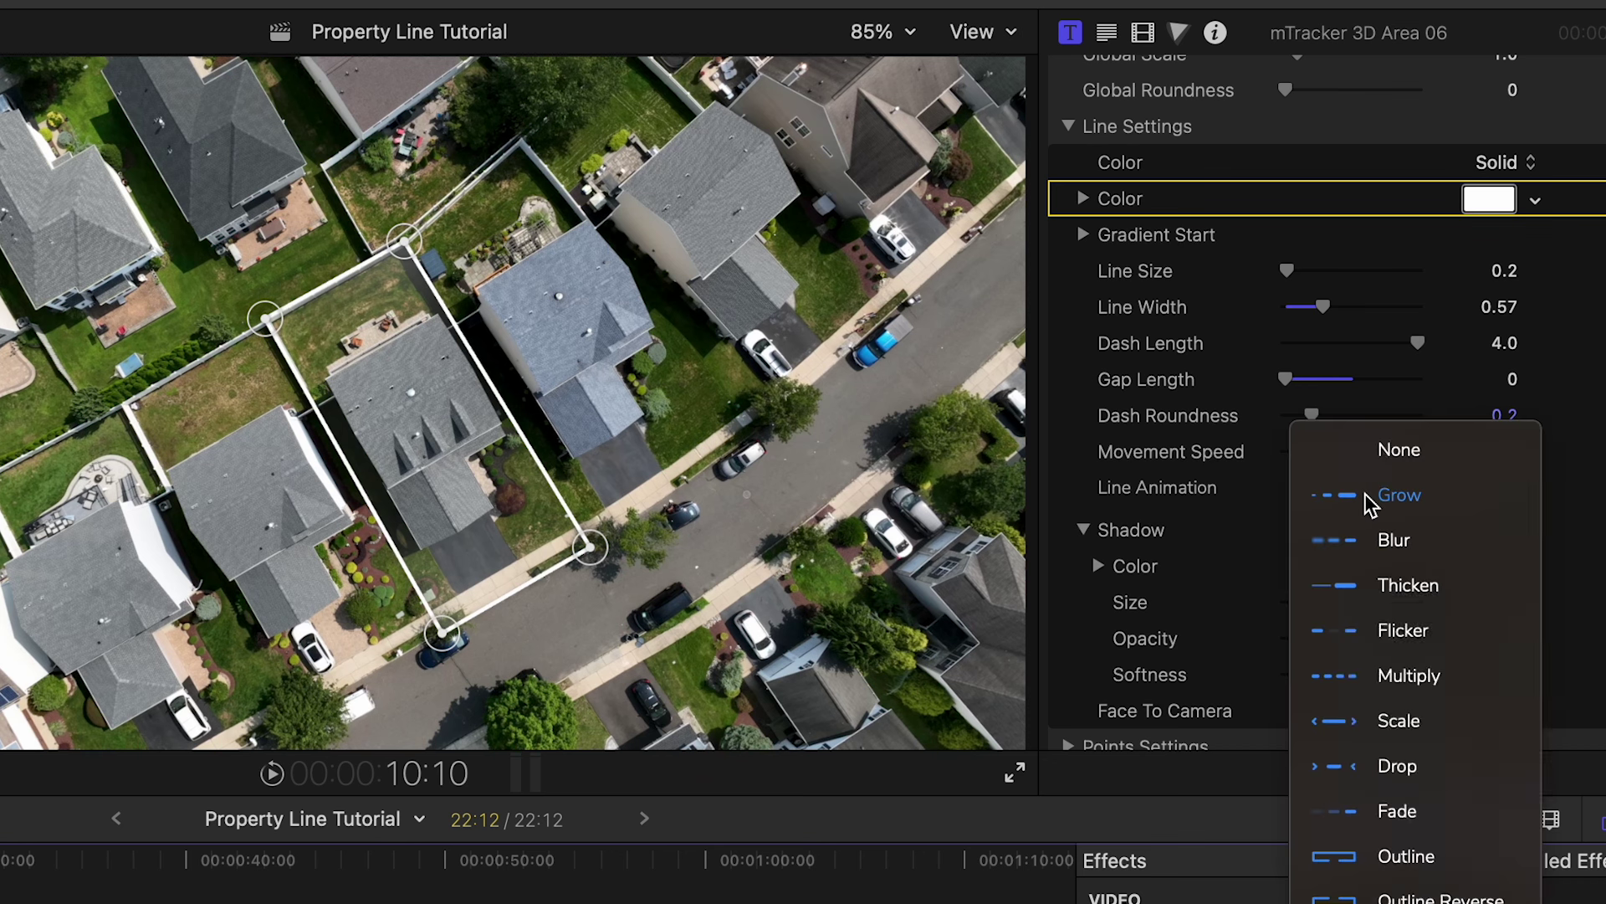
click(1338, 864)
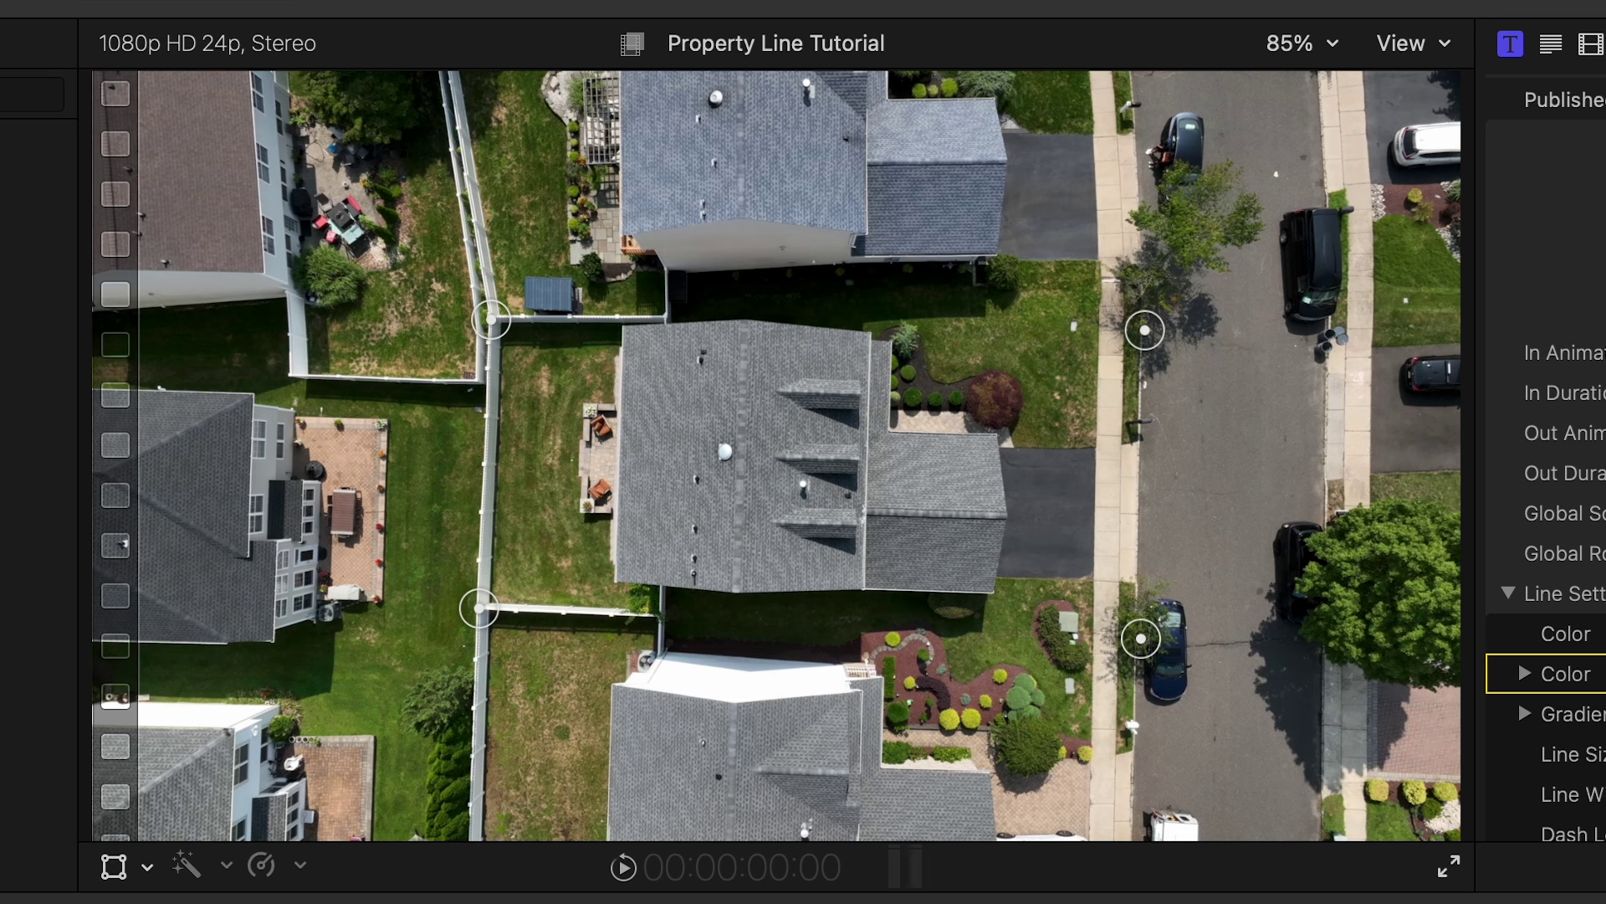
key(space)
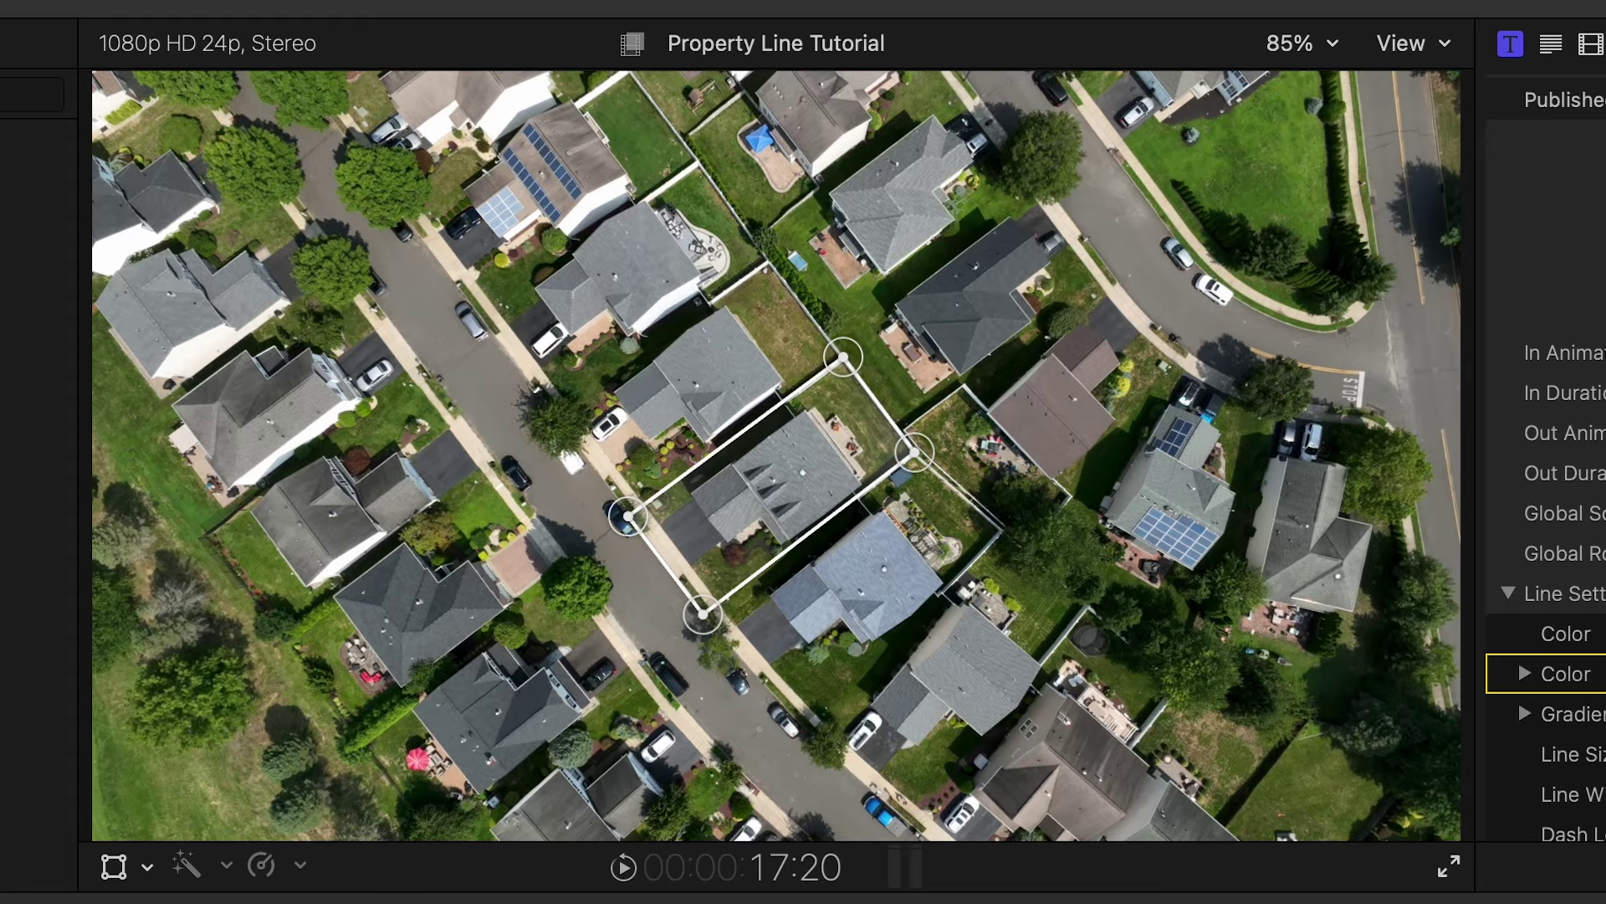
key(space)
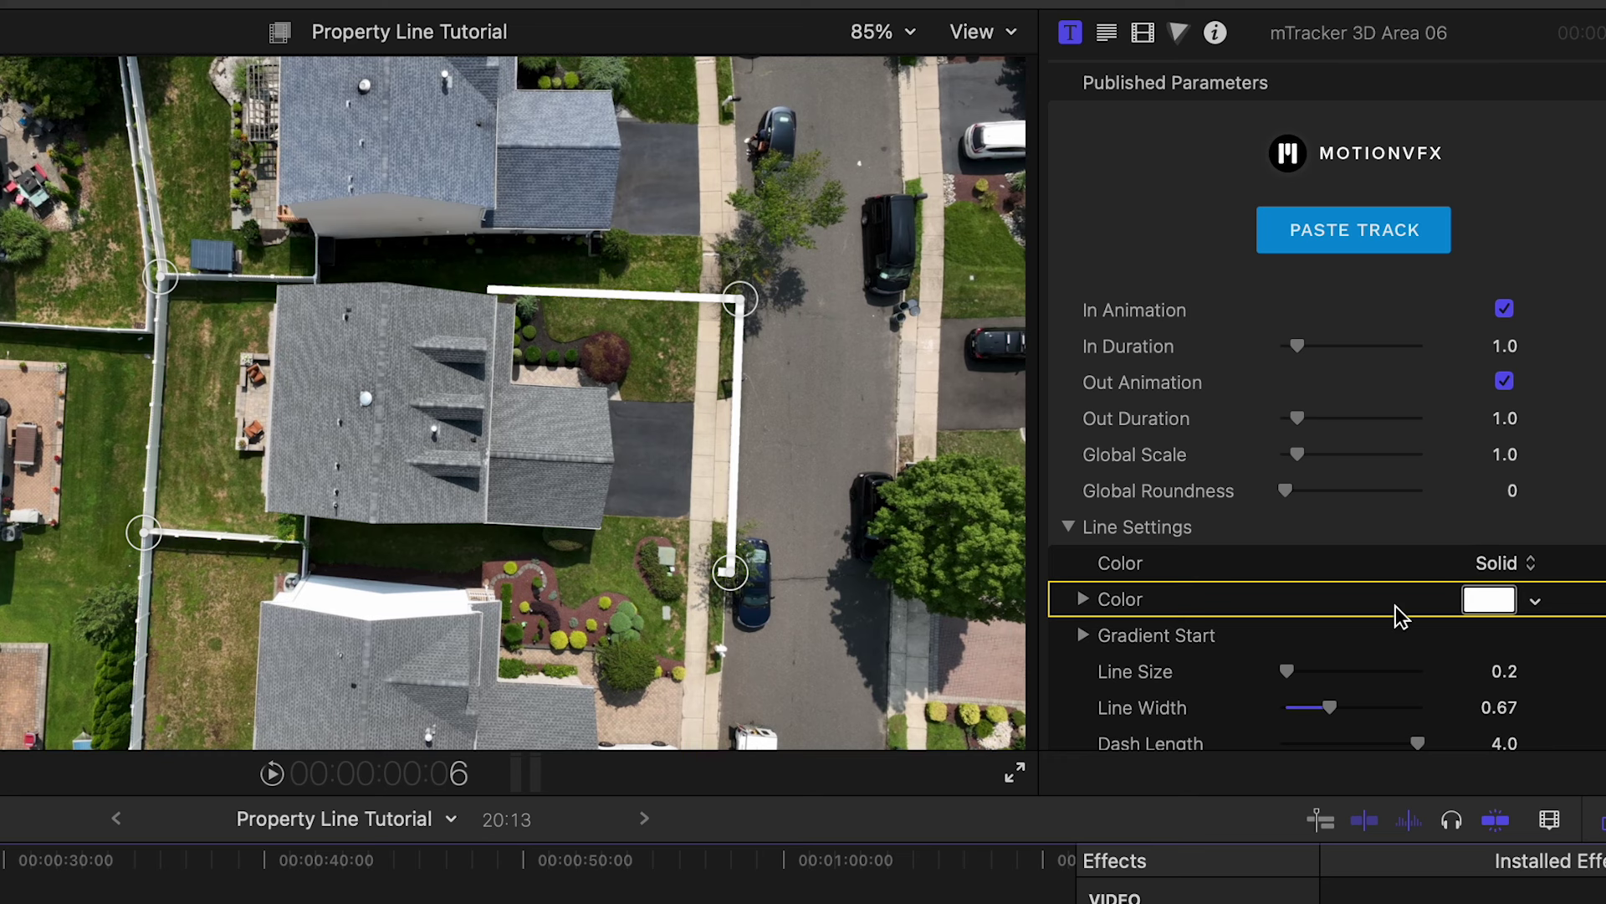
scroll(1398, 610, down, 5)
scroll(1376, 586, down, 1)
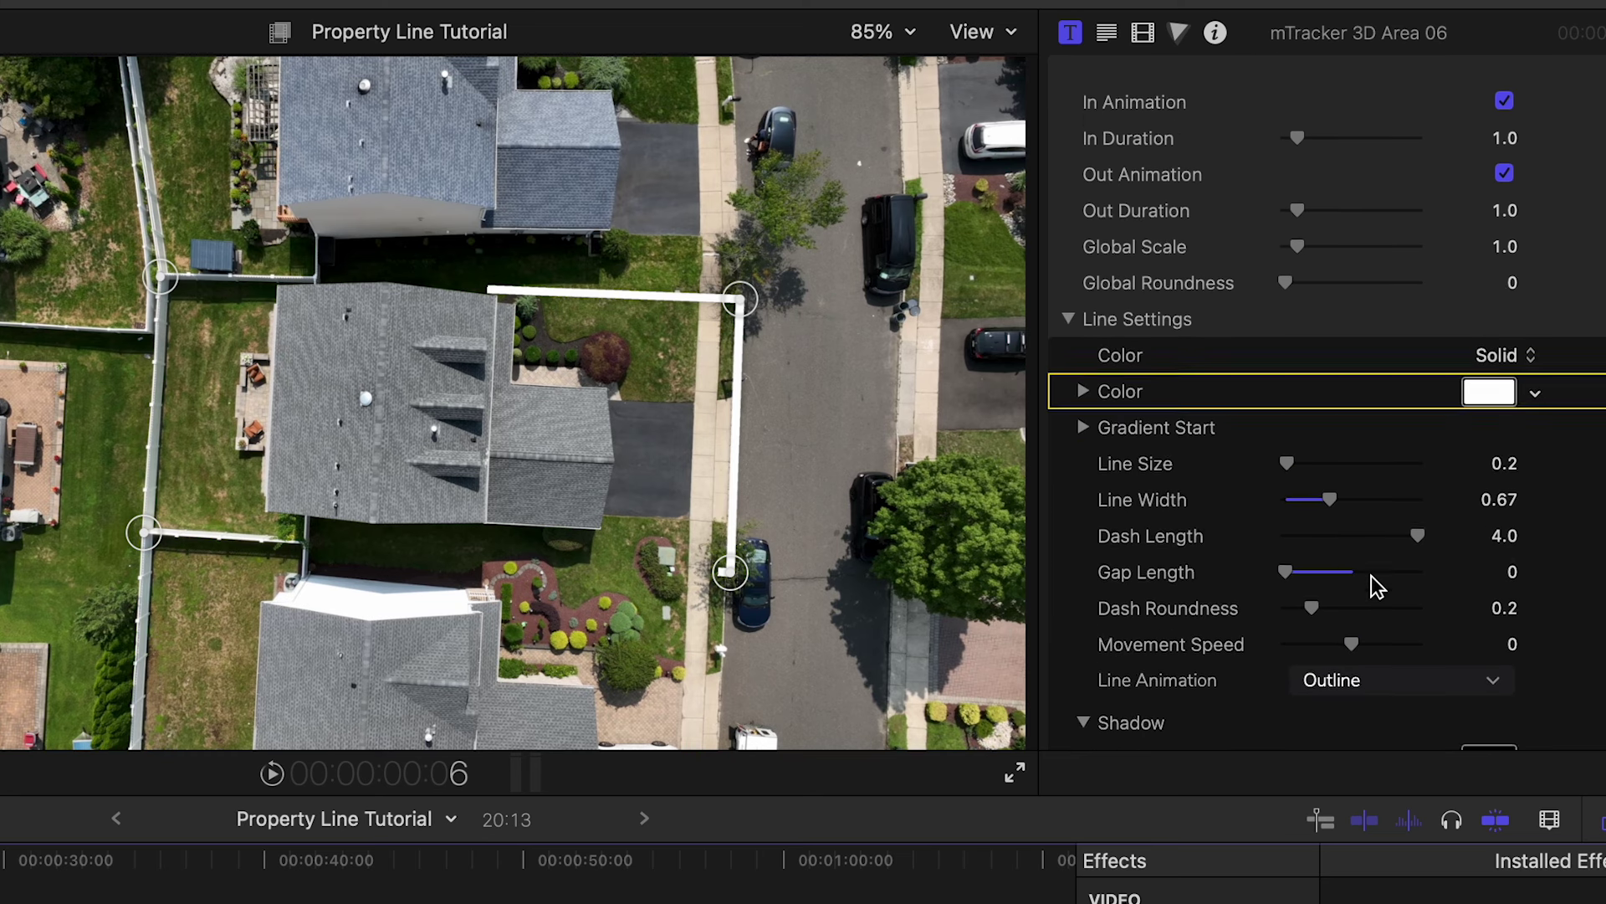
Set the property line's In Duration to 2.38 and play the project to check the slower drawing animation
scroll(1209, 284, up, 2)
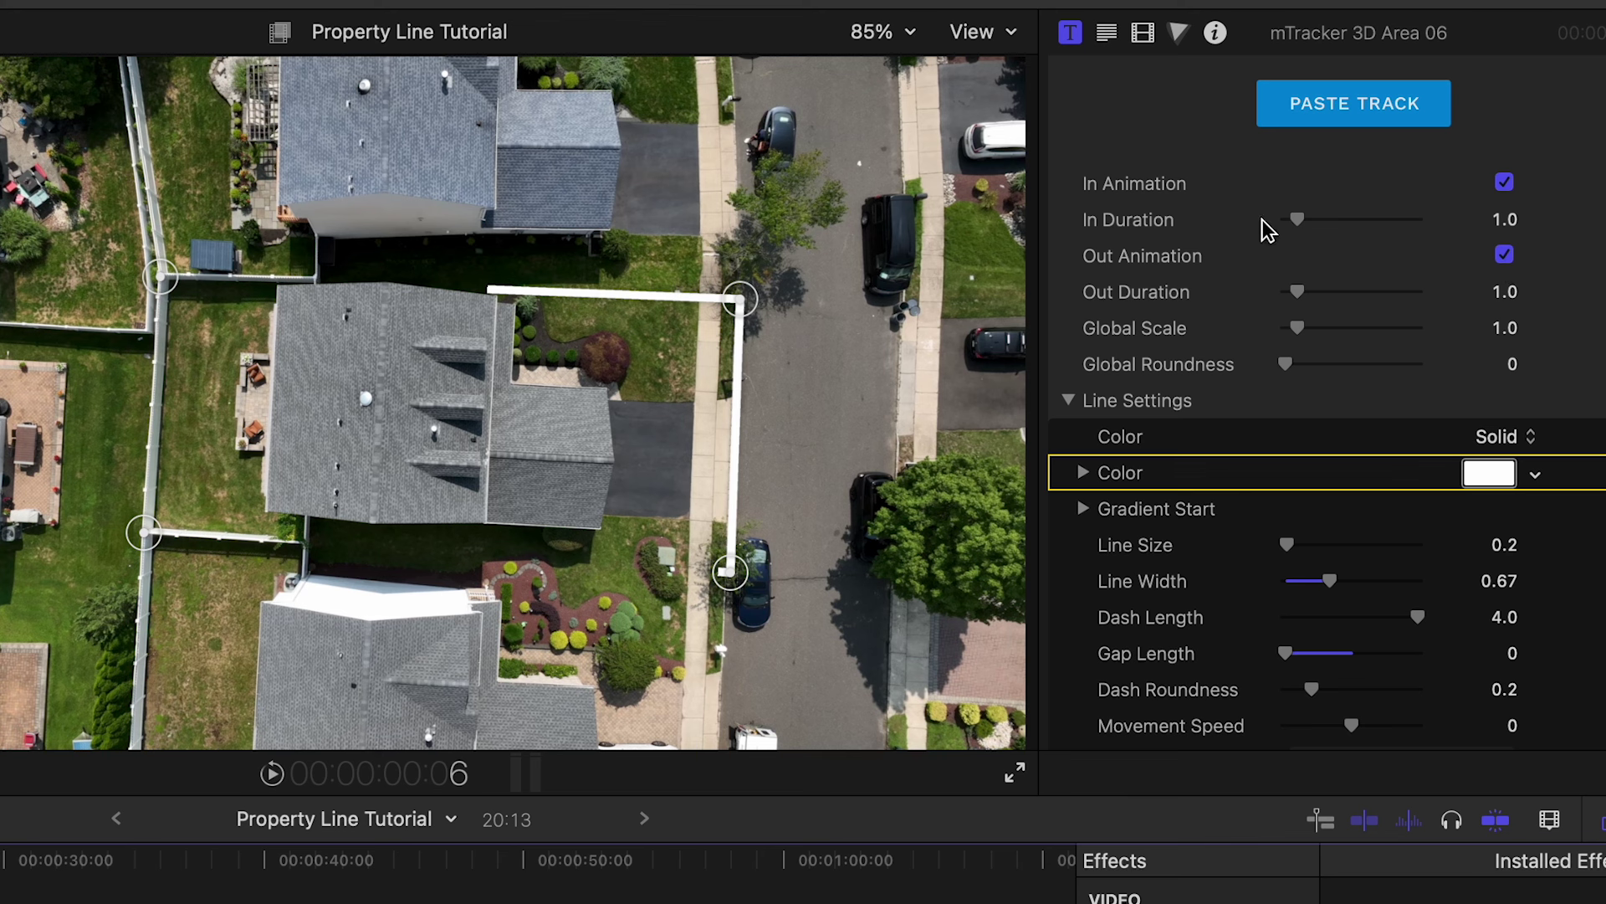
scroll(1217, 265, up, 1)
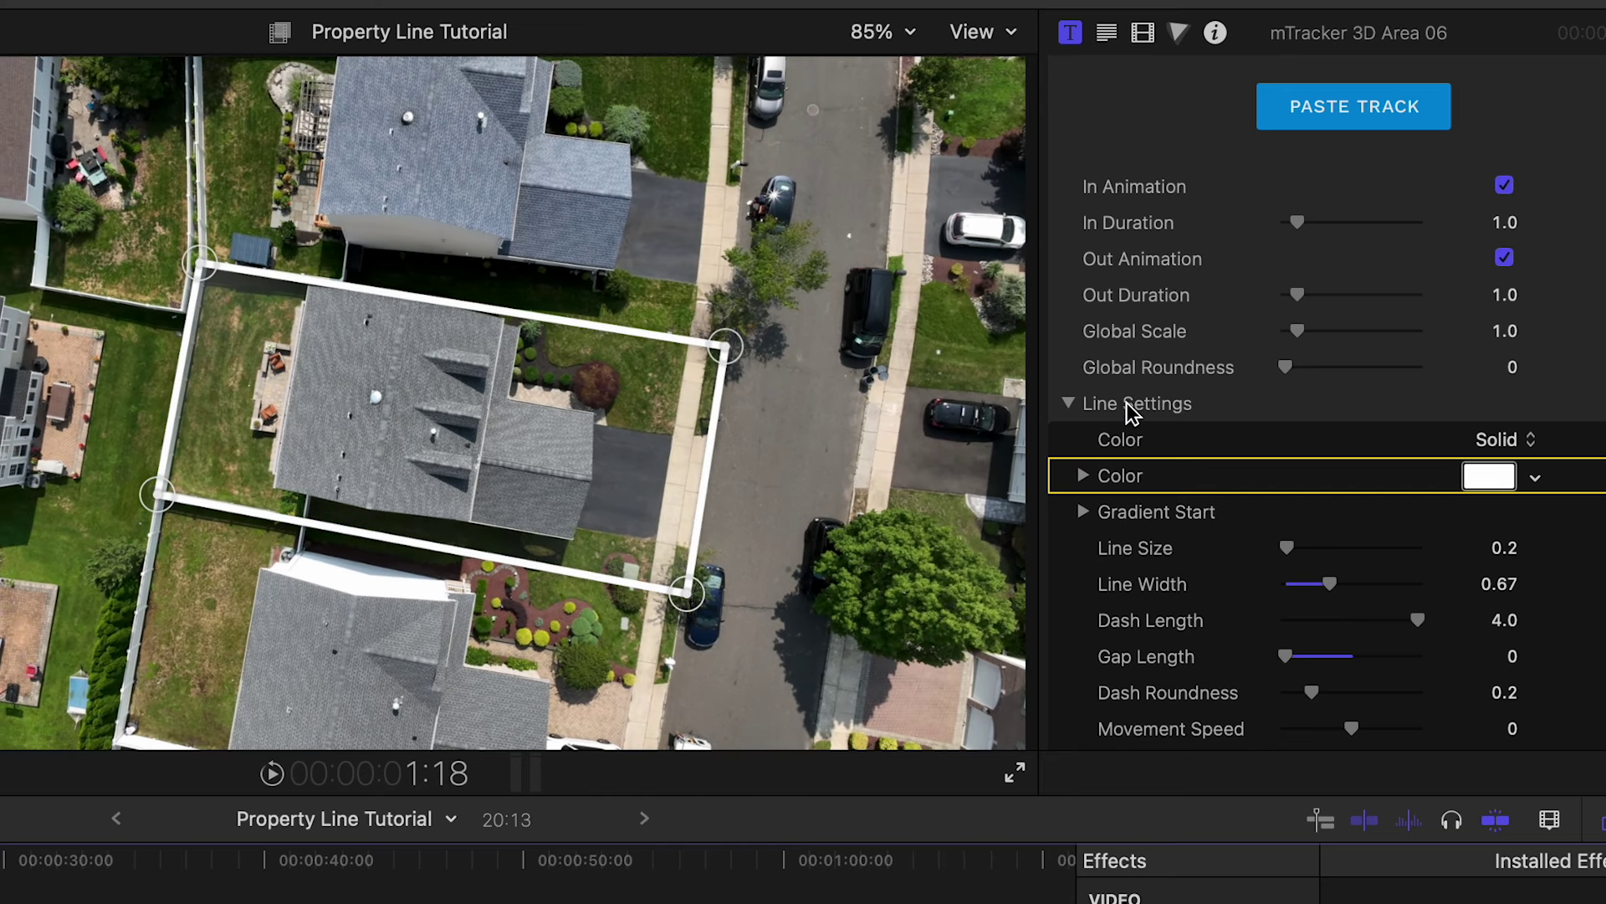
drag(1302, 222, 1321, 224)
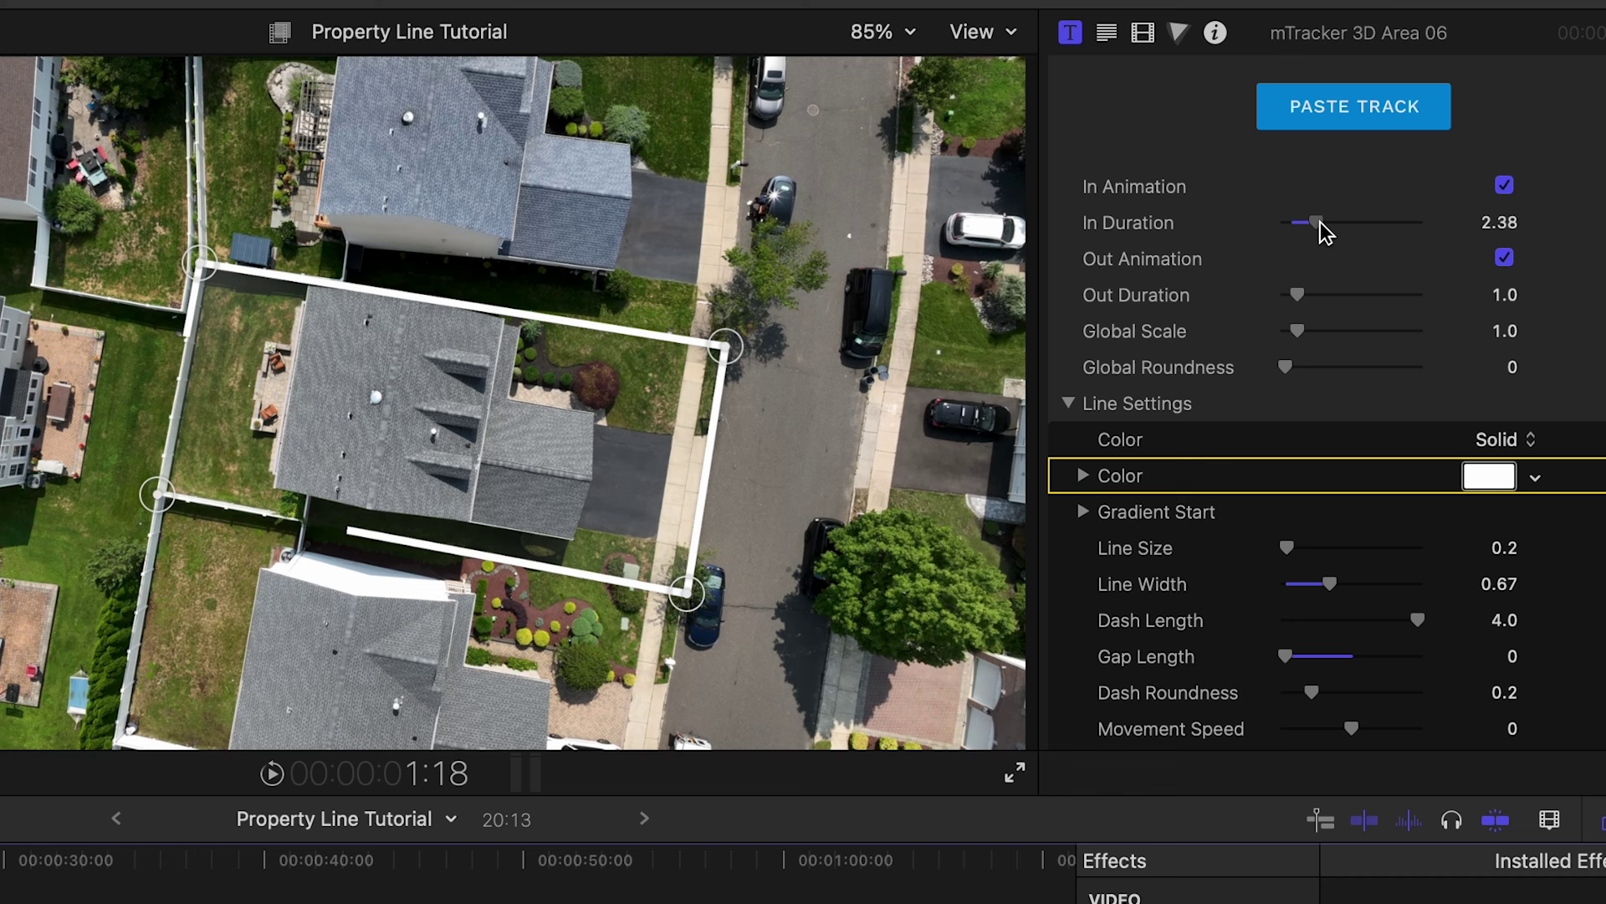
key(space)
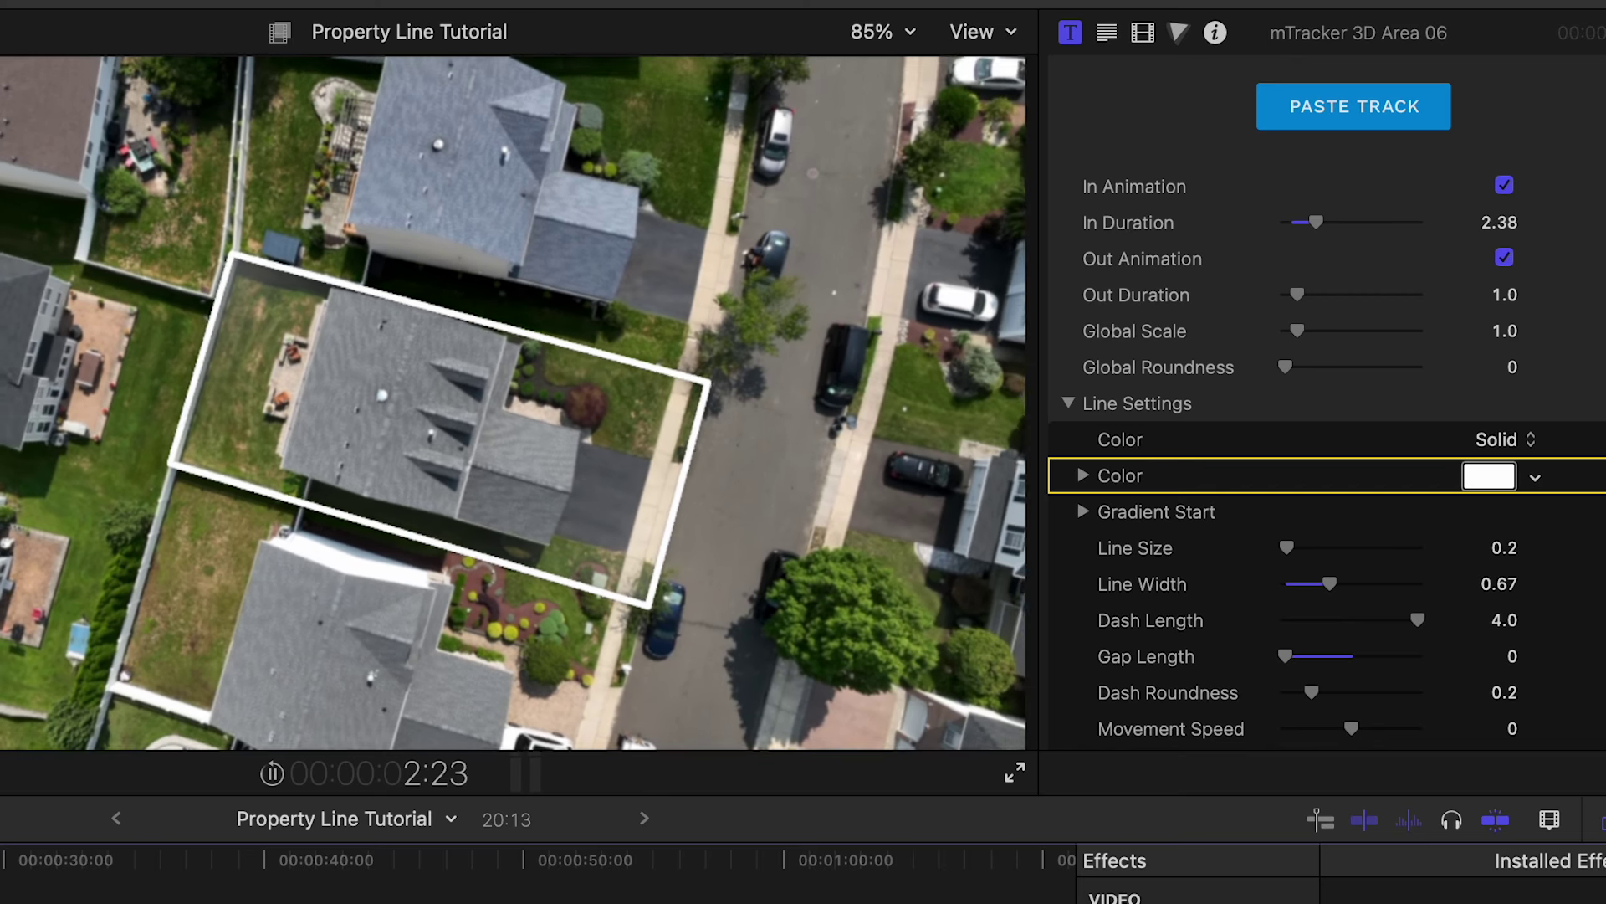
key(space)
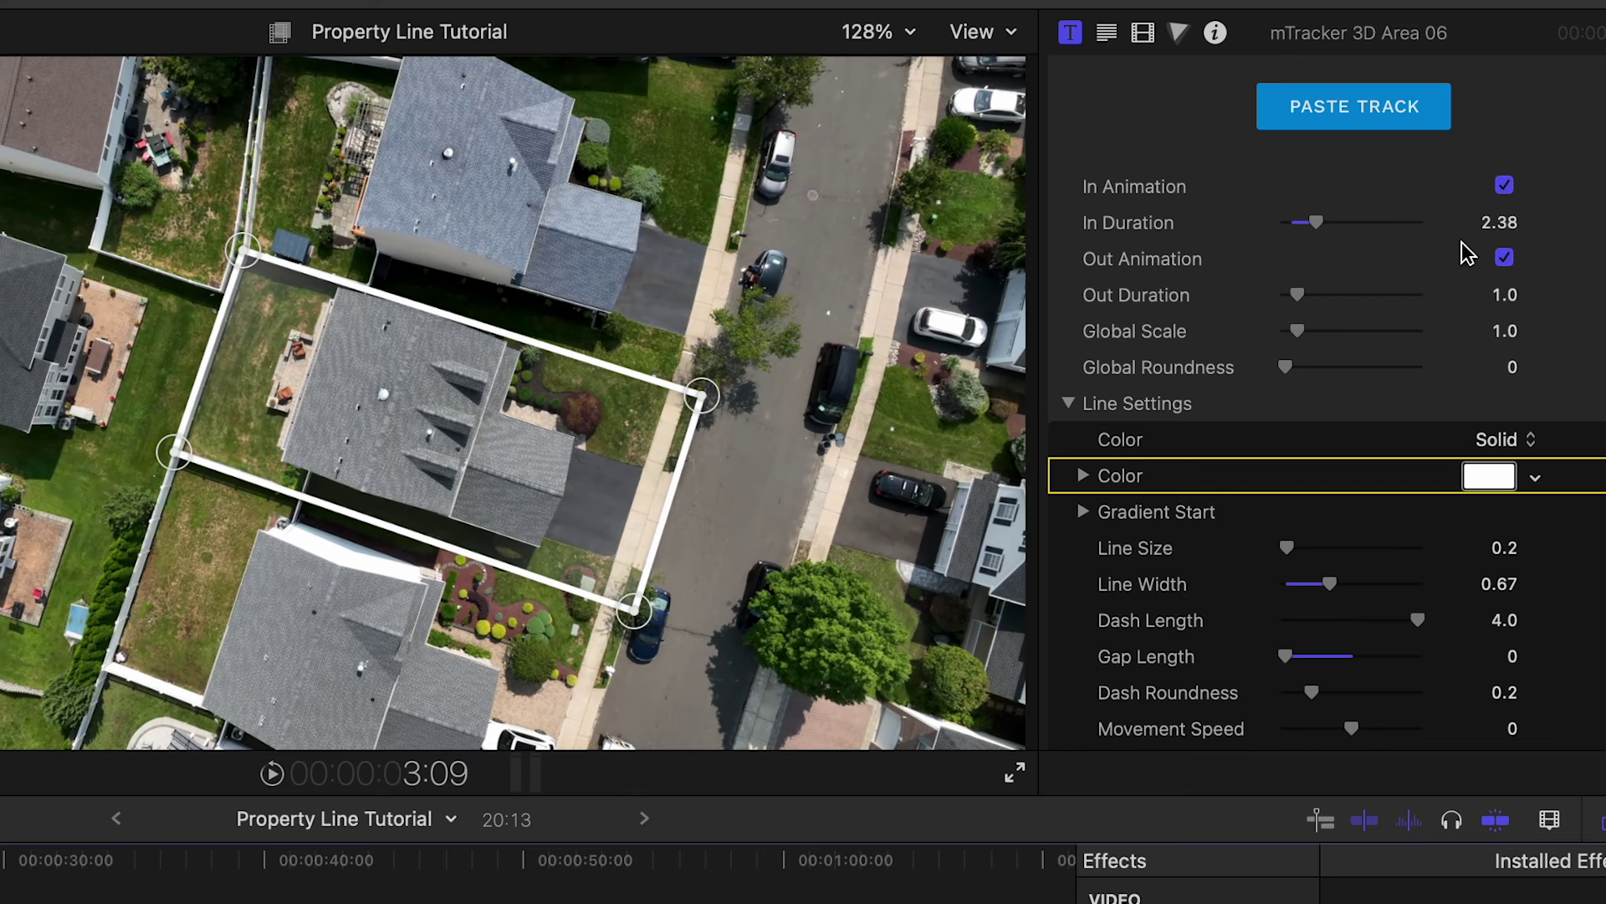
Look through the title's line, shadow, points, frame and label settings, with the playhead at 3:14
scroll(1435, 293, down, 5)
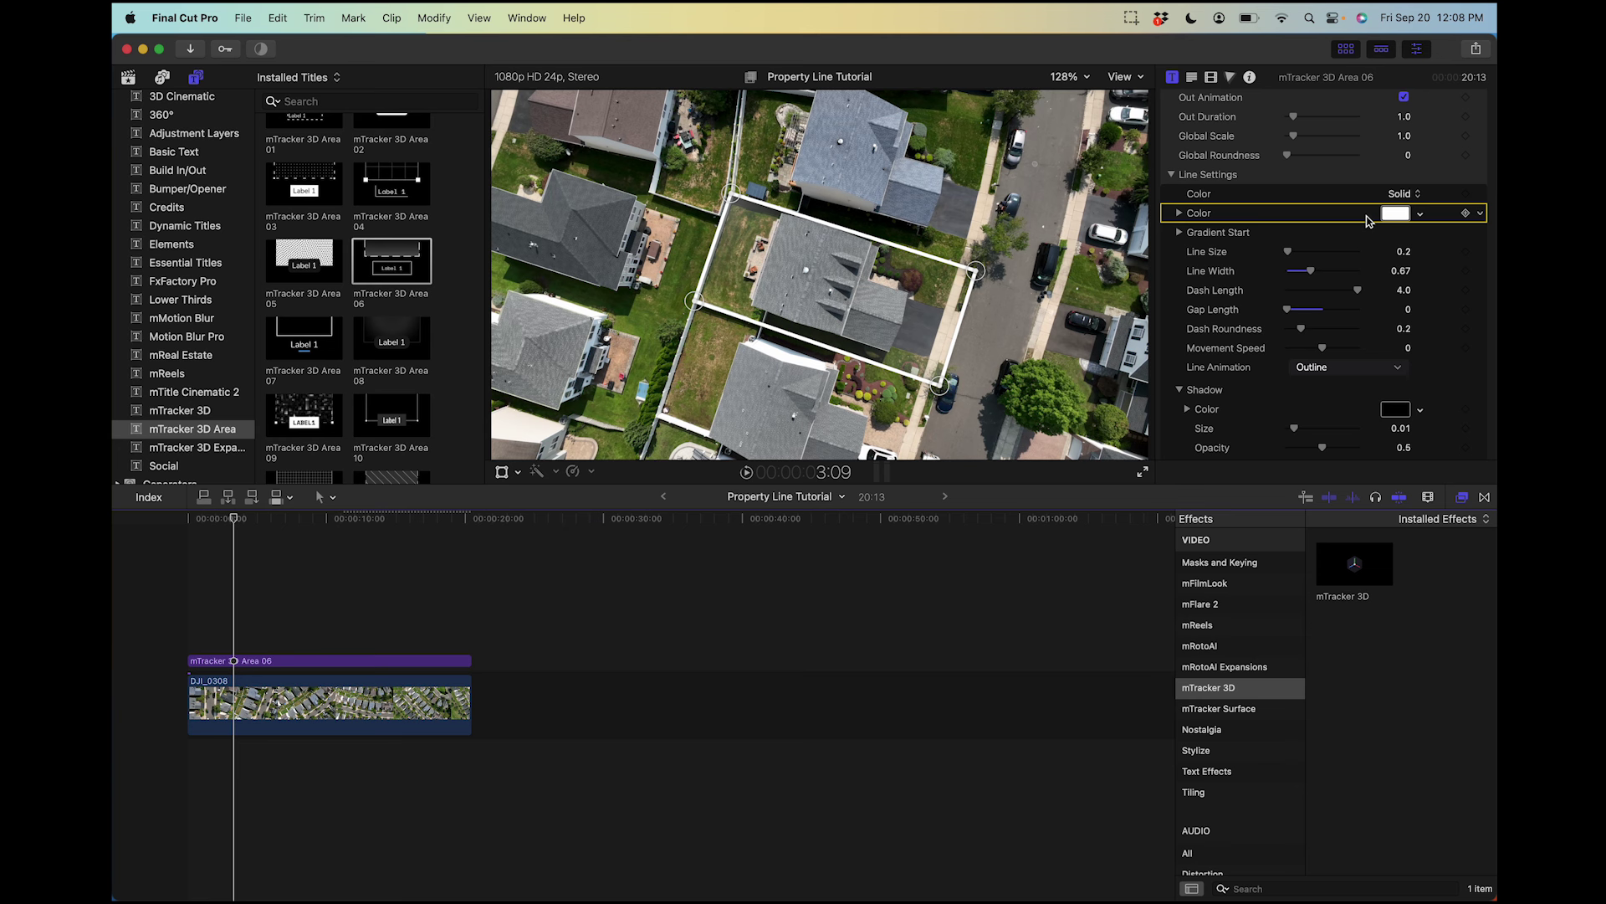
scroll(1185, 510, down, 5)
scroll(1304, 367, up, 2)
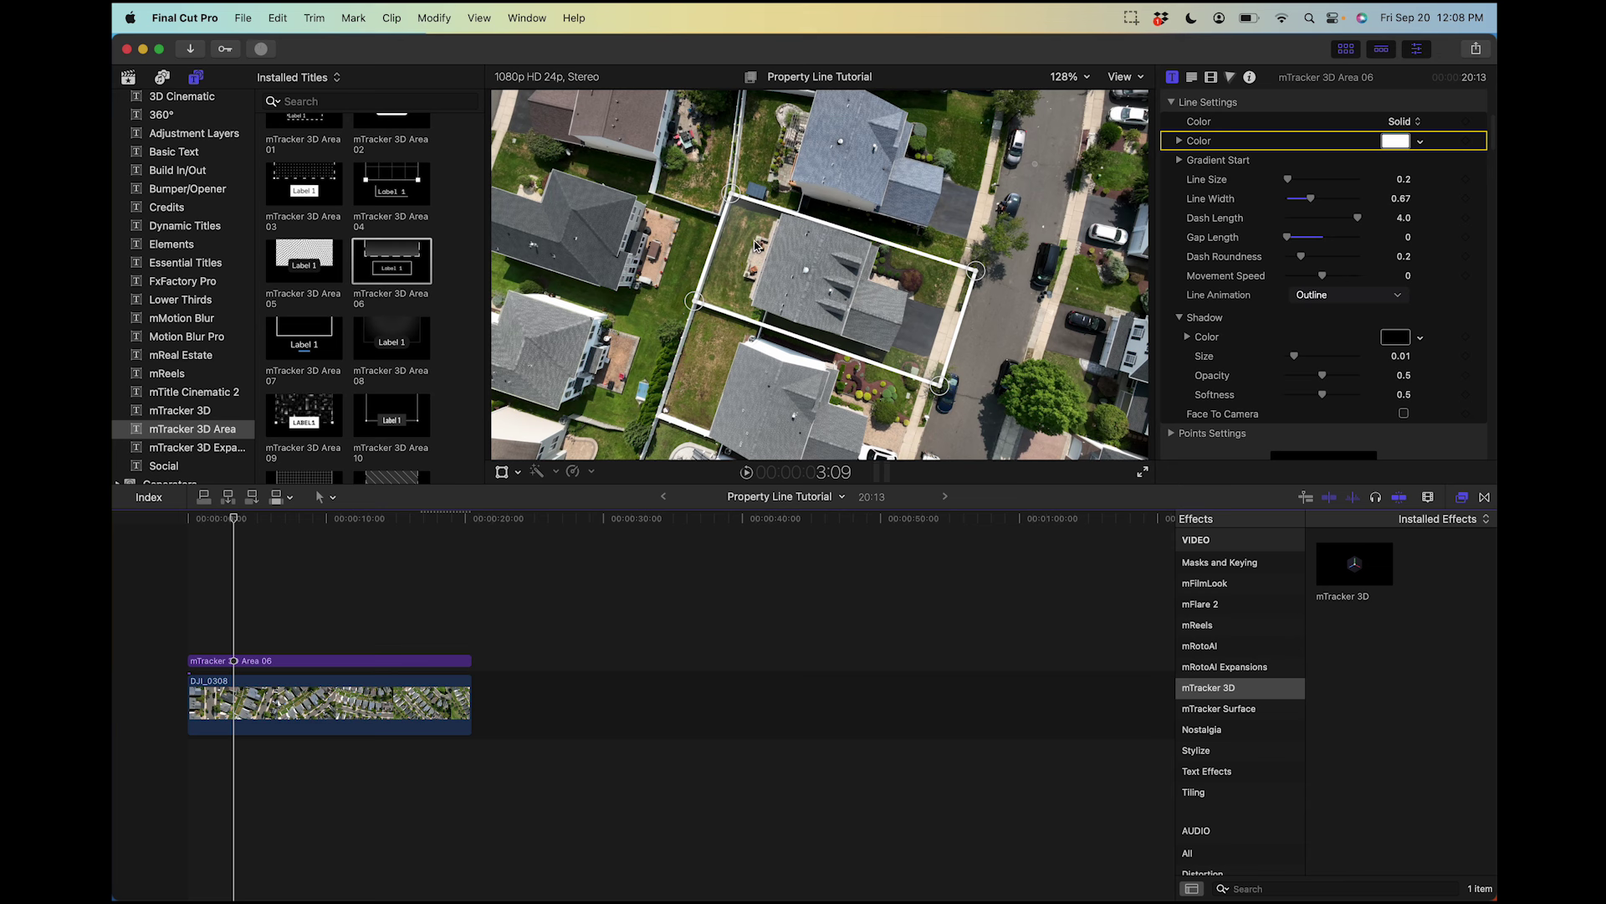
mouse_move(233, 518)
mouse_down()
mouse_move(333, 524)
mouse_move(237, 518)
mouse_up()
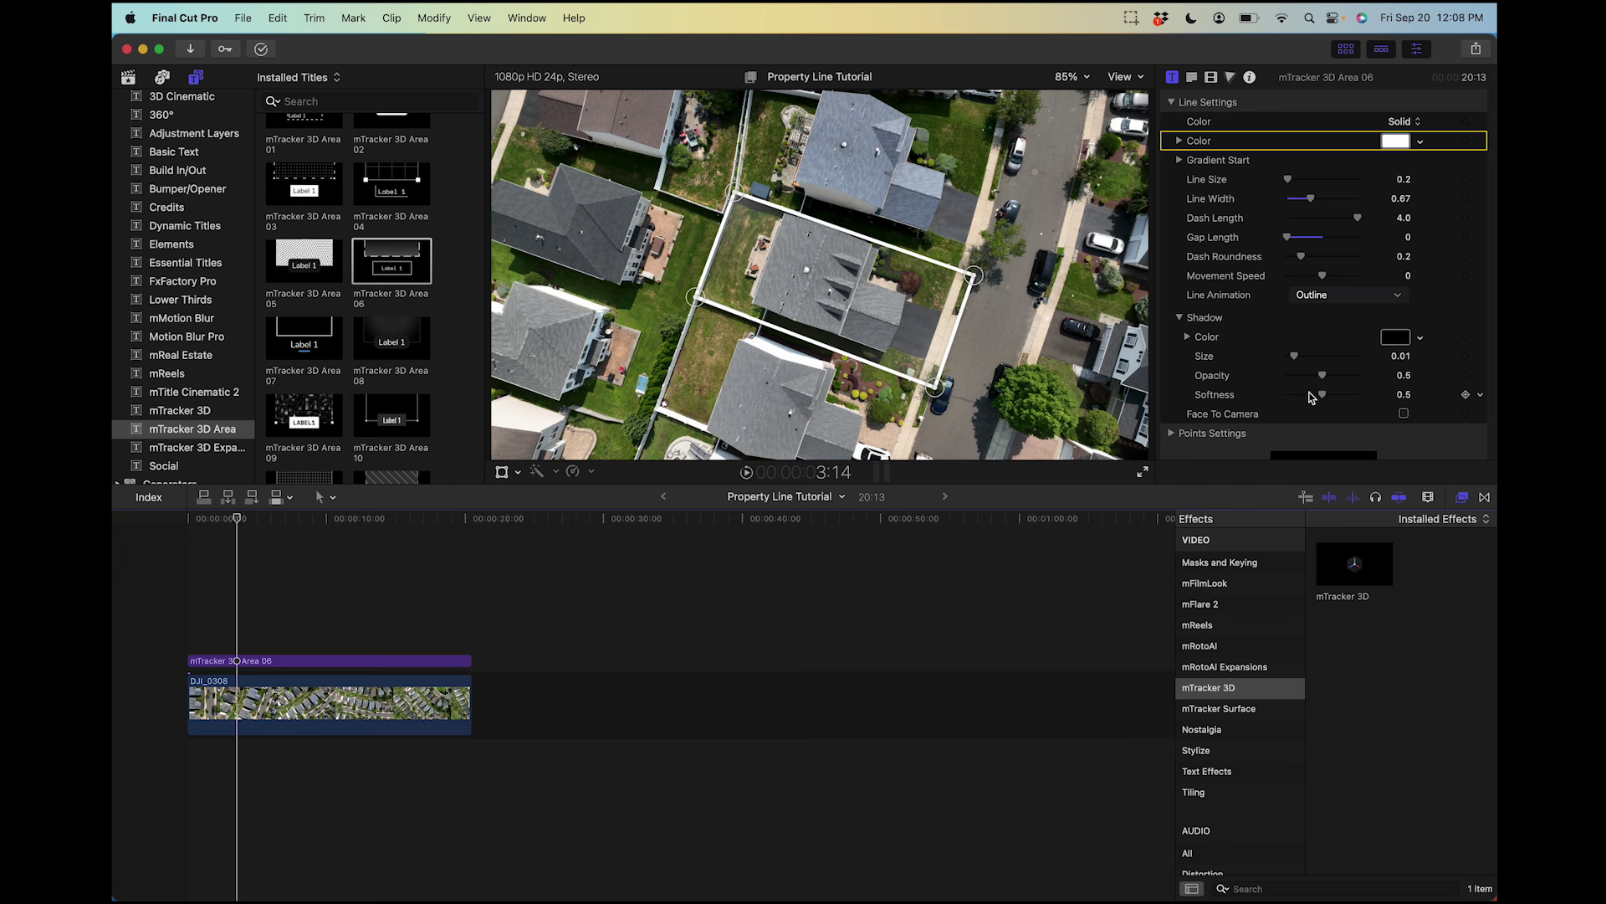
scroll(1310, 396, down, 10)
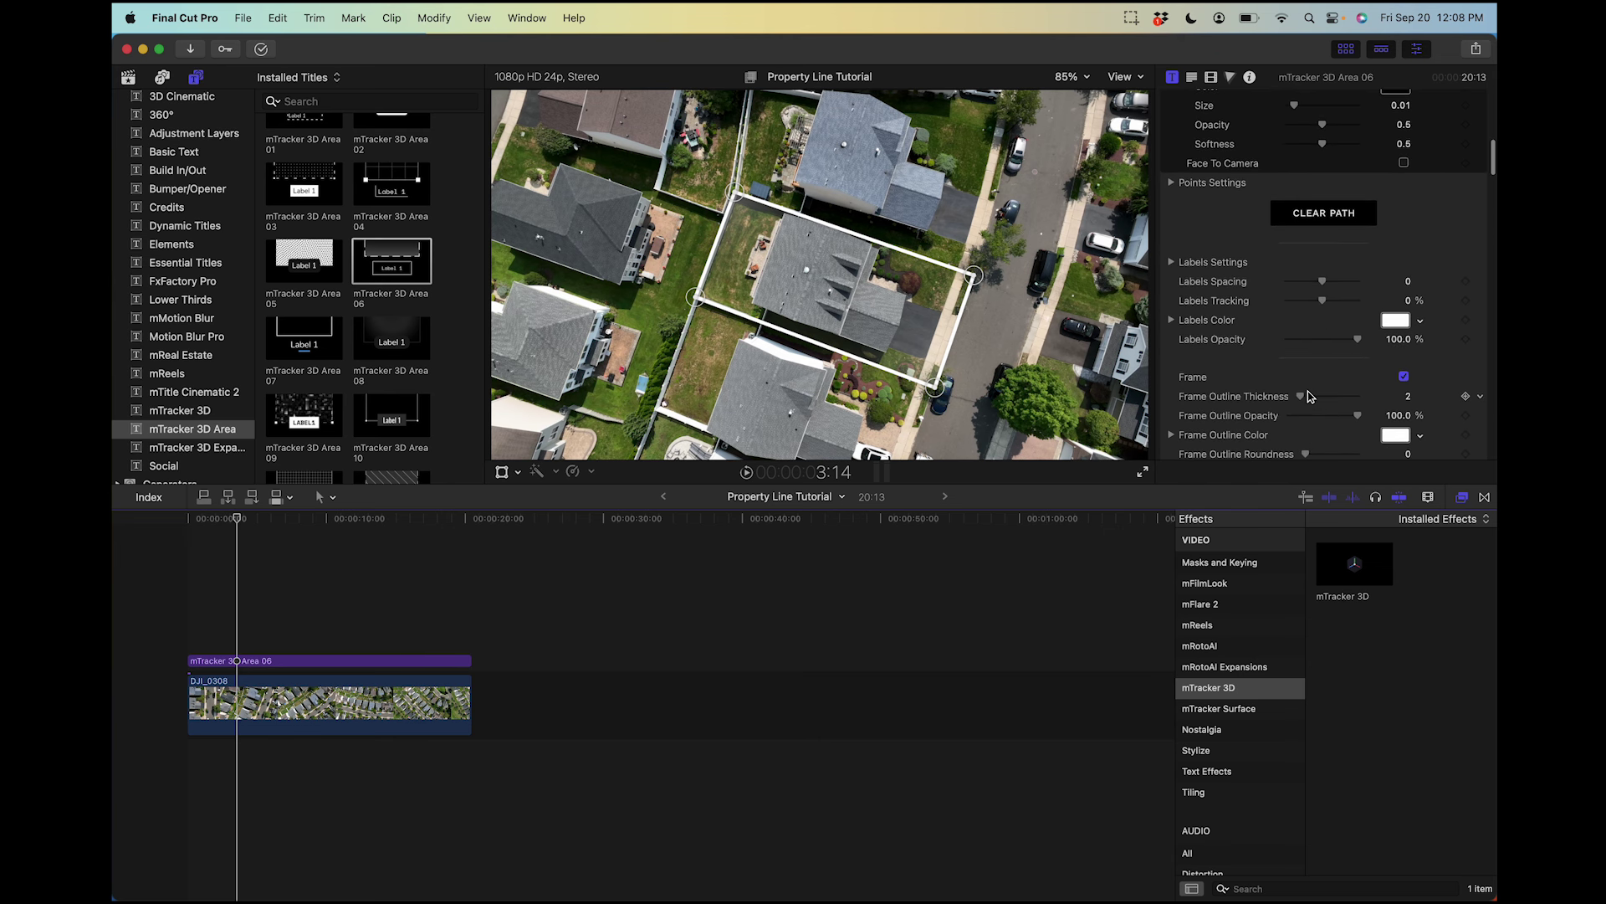
scroll(1310, 396, down, 11)
scroll(1310, 396, down, 13)
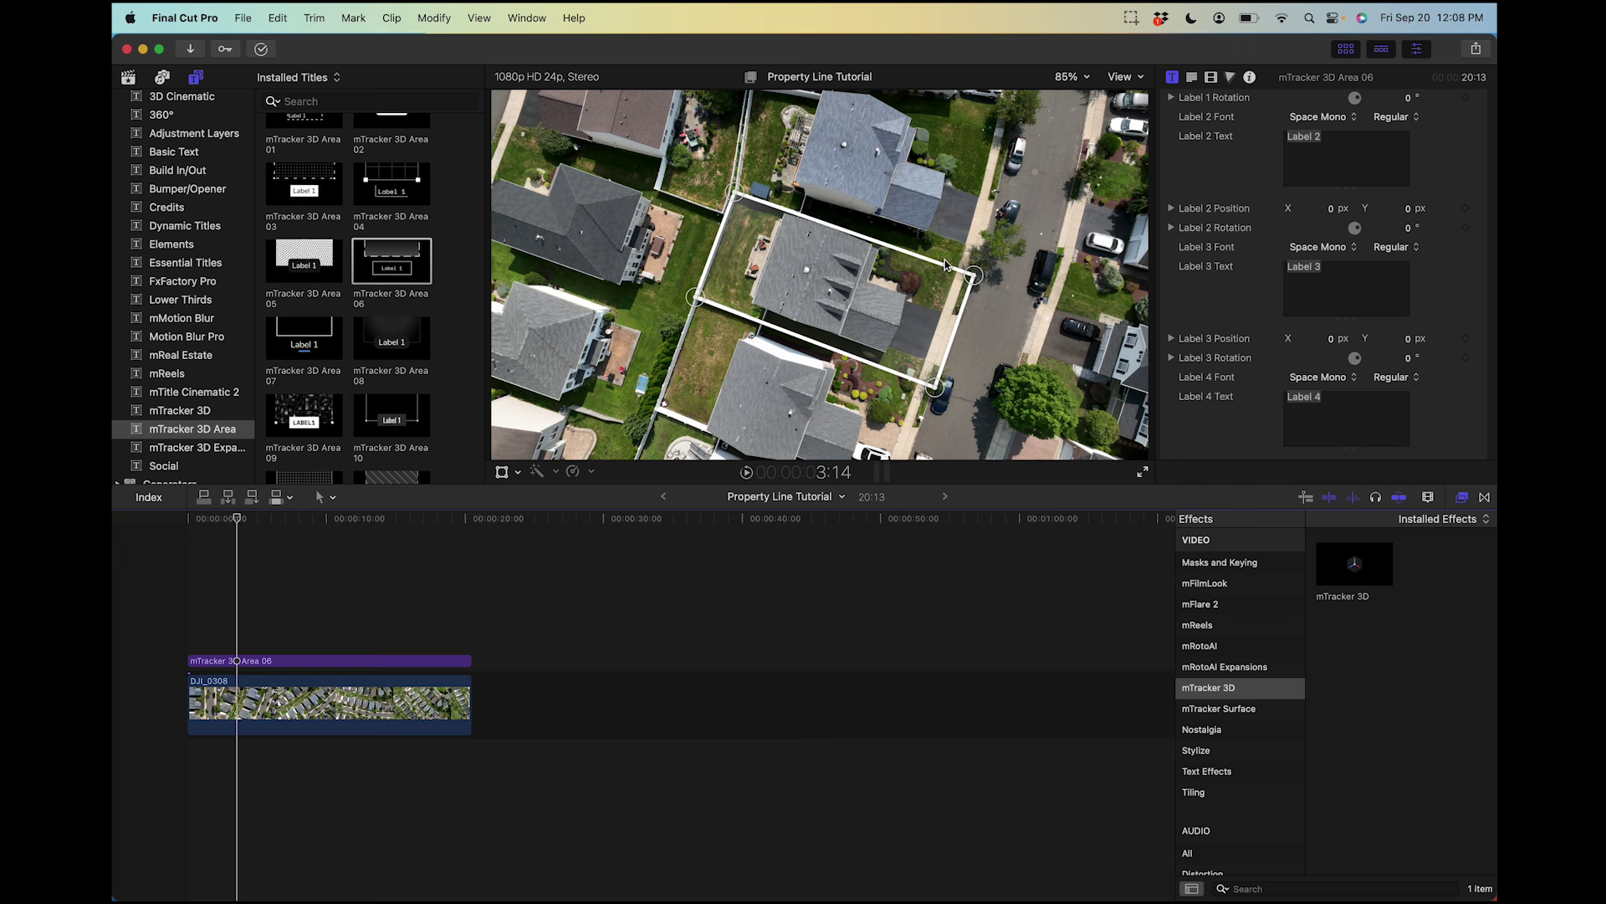
scroll(1272, 318, down, 4)
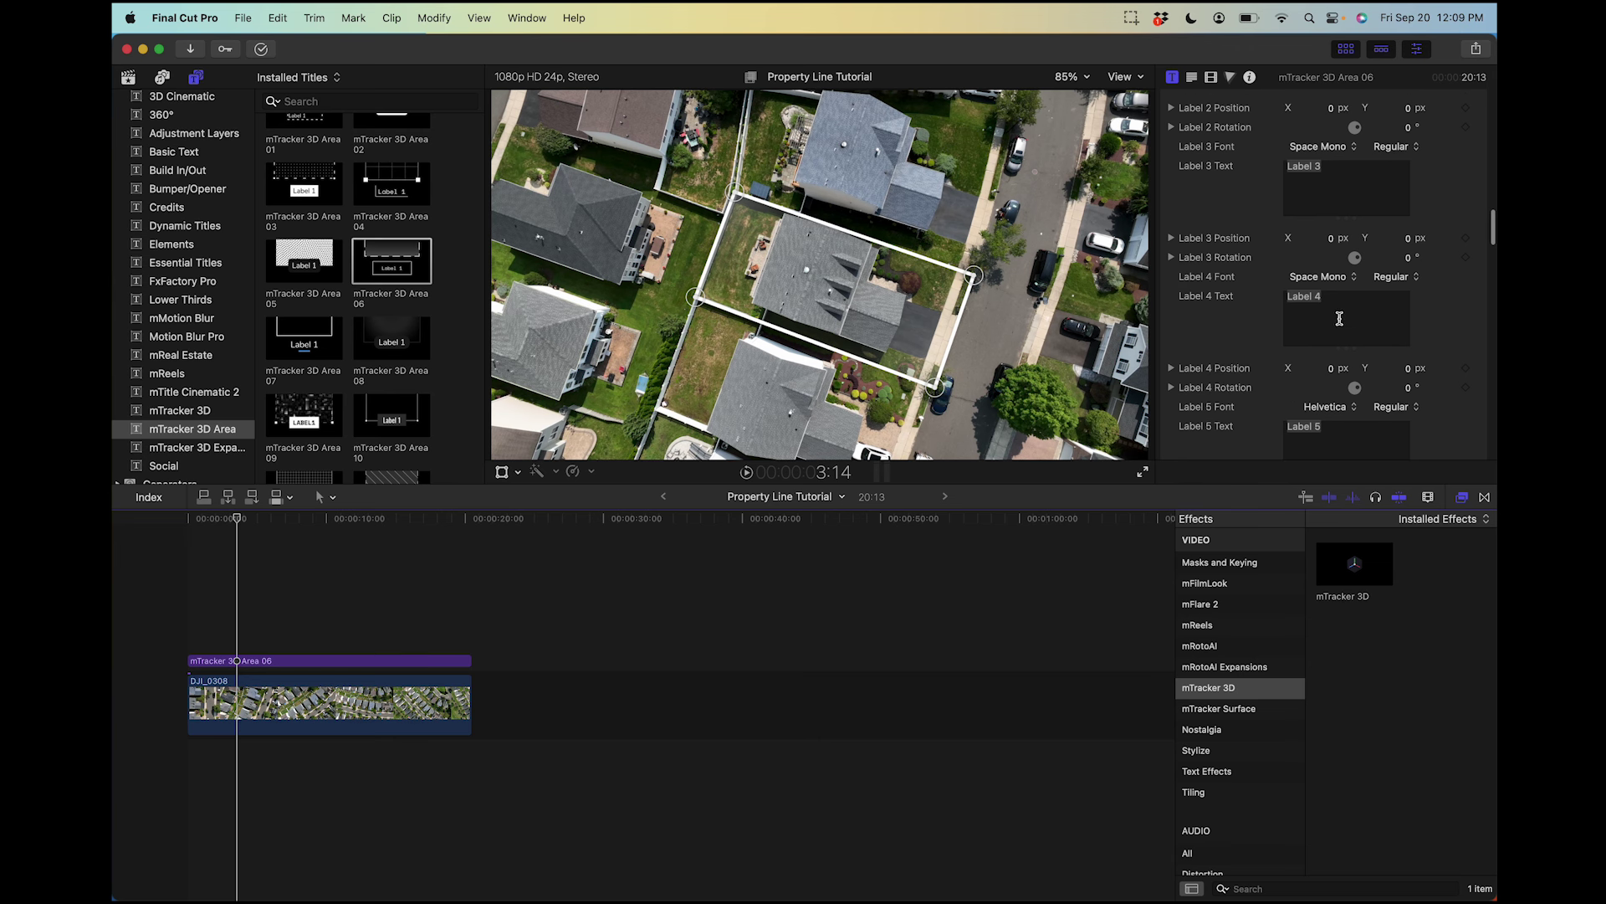
scroll(1321, 309, down, 20)
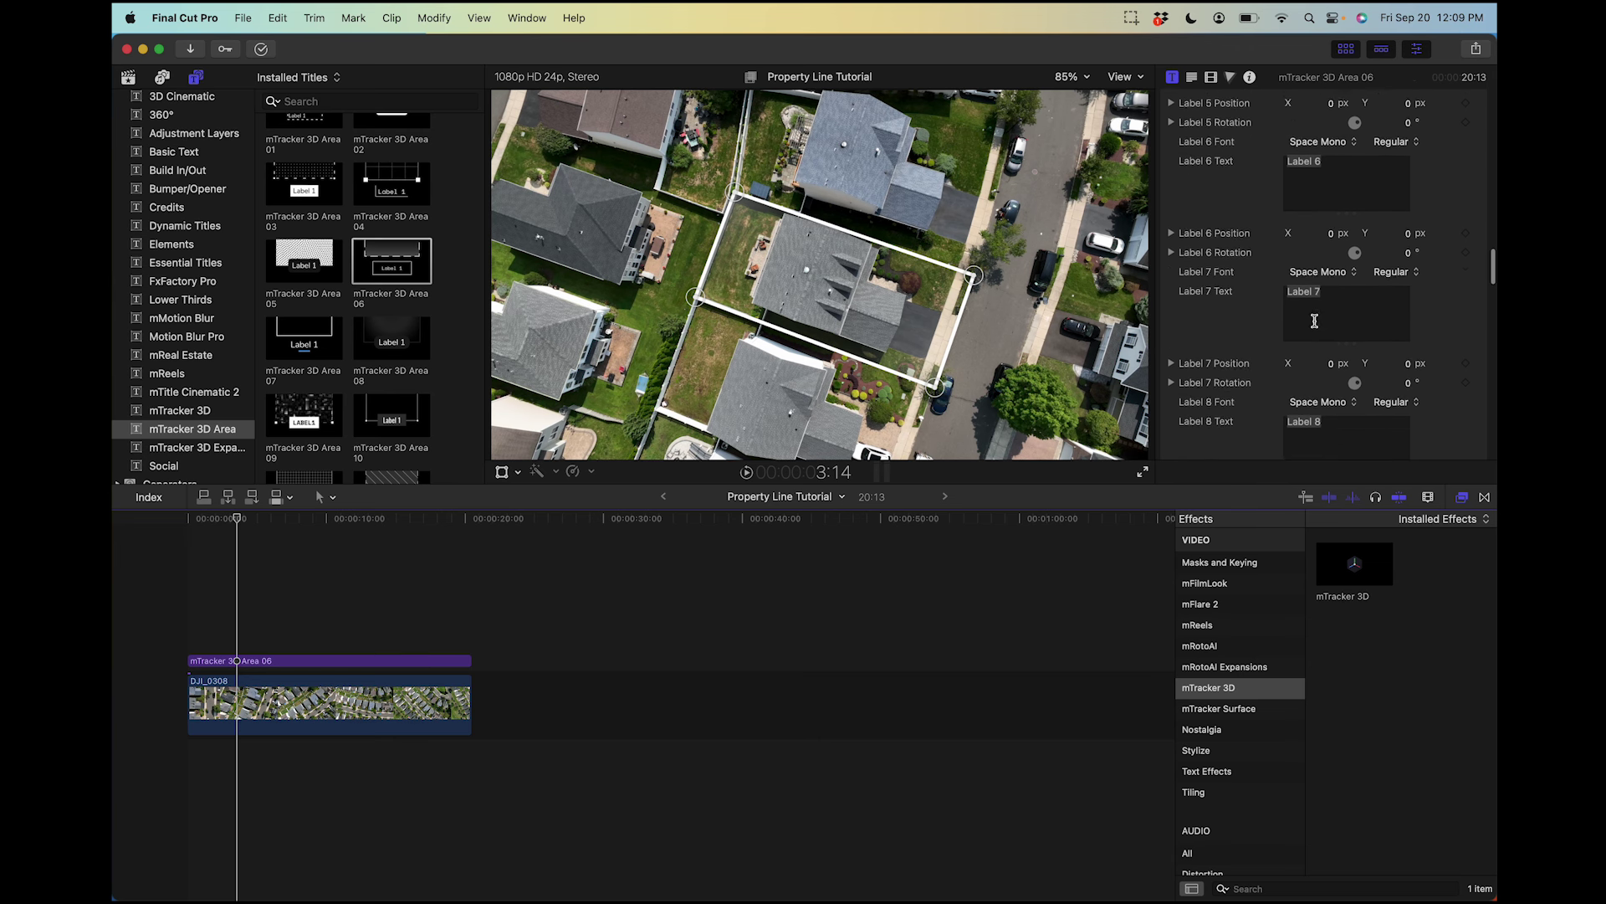
Examine the title's fill settings, from fill animation, mode, opacity and color to the drop zone and fill caption options
scroll(1314, 320, down, 20)
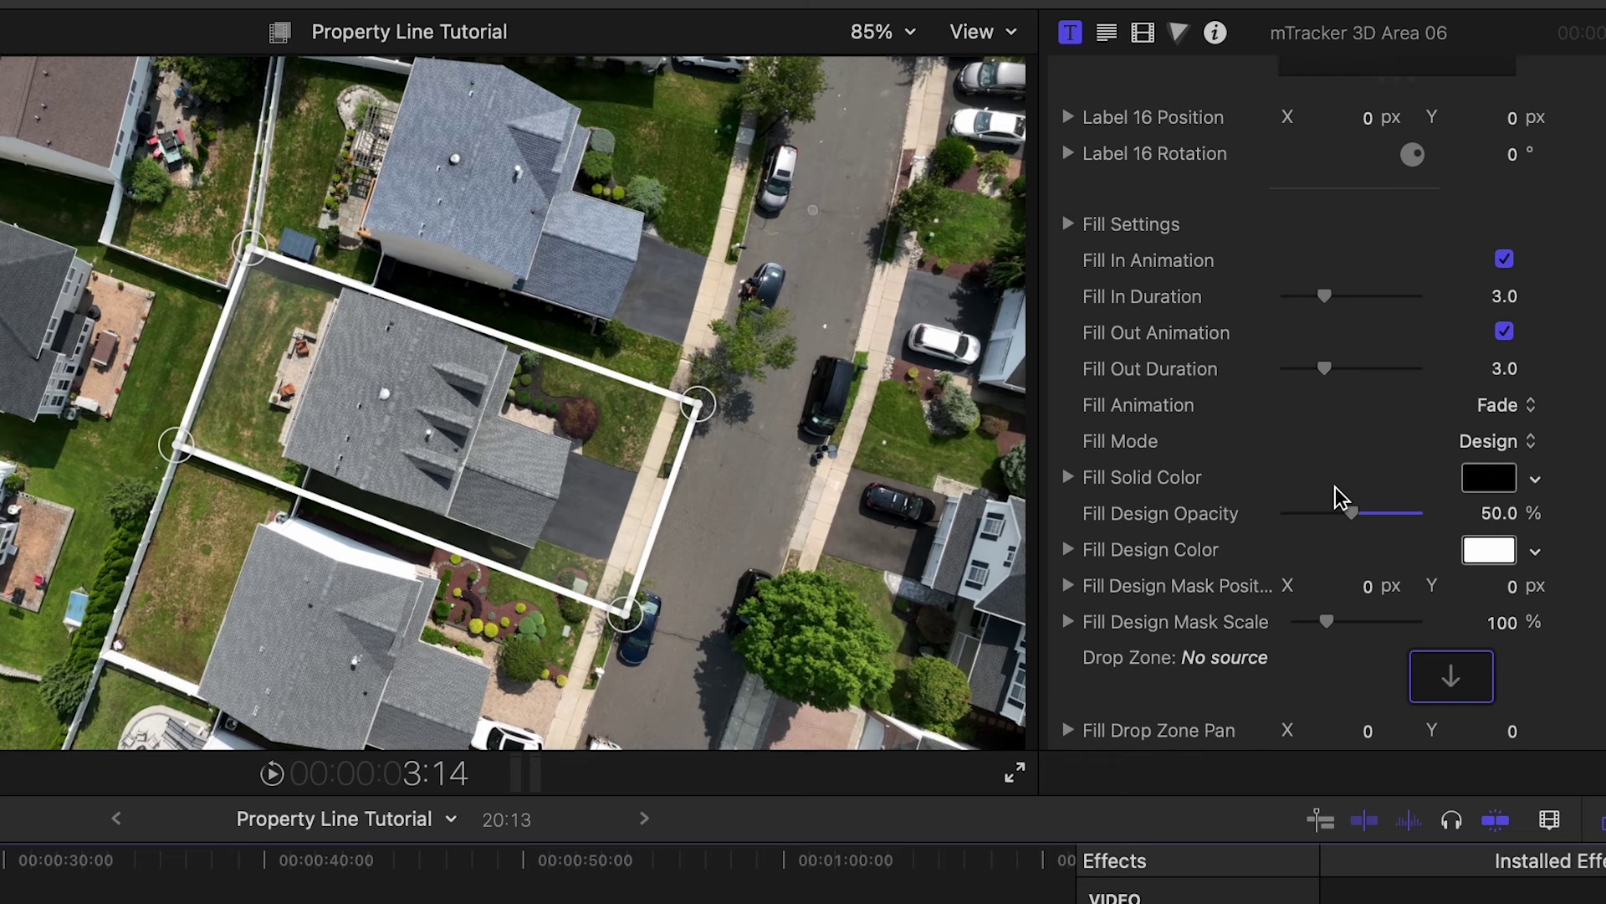
scroll(1338, 496, up, 4)
scroll(1336, 492, down, 5)
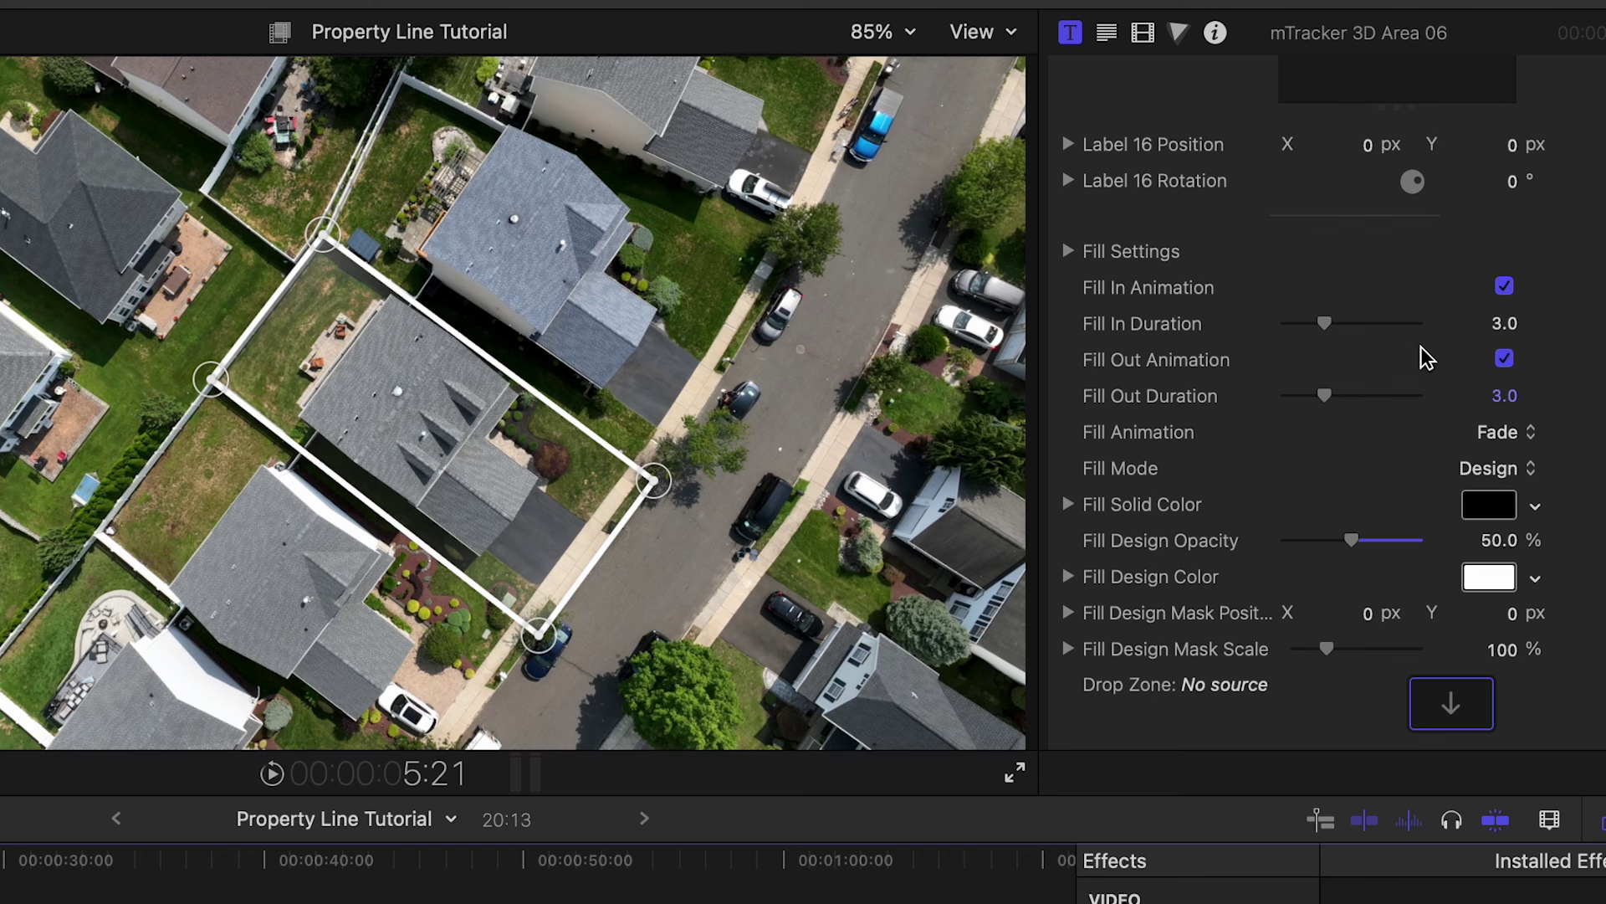
scroll(1289, 509, down, 3)
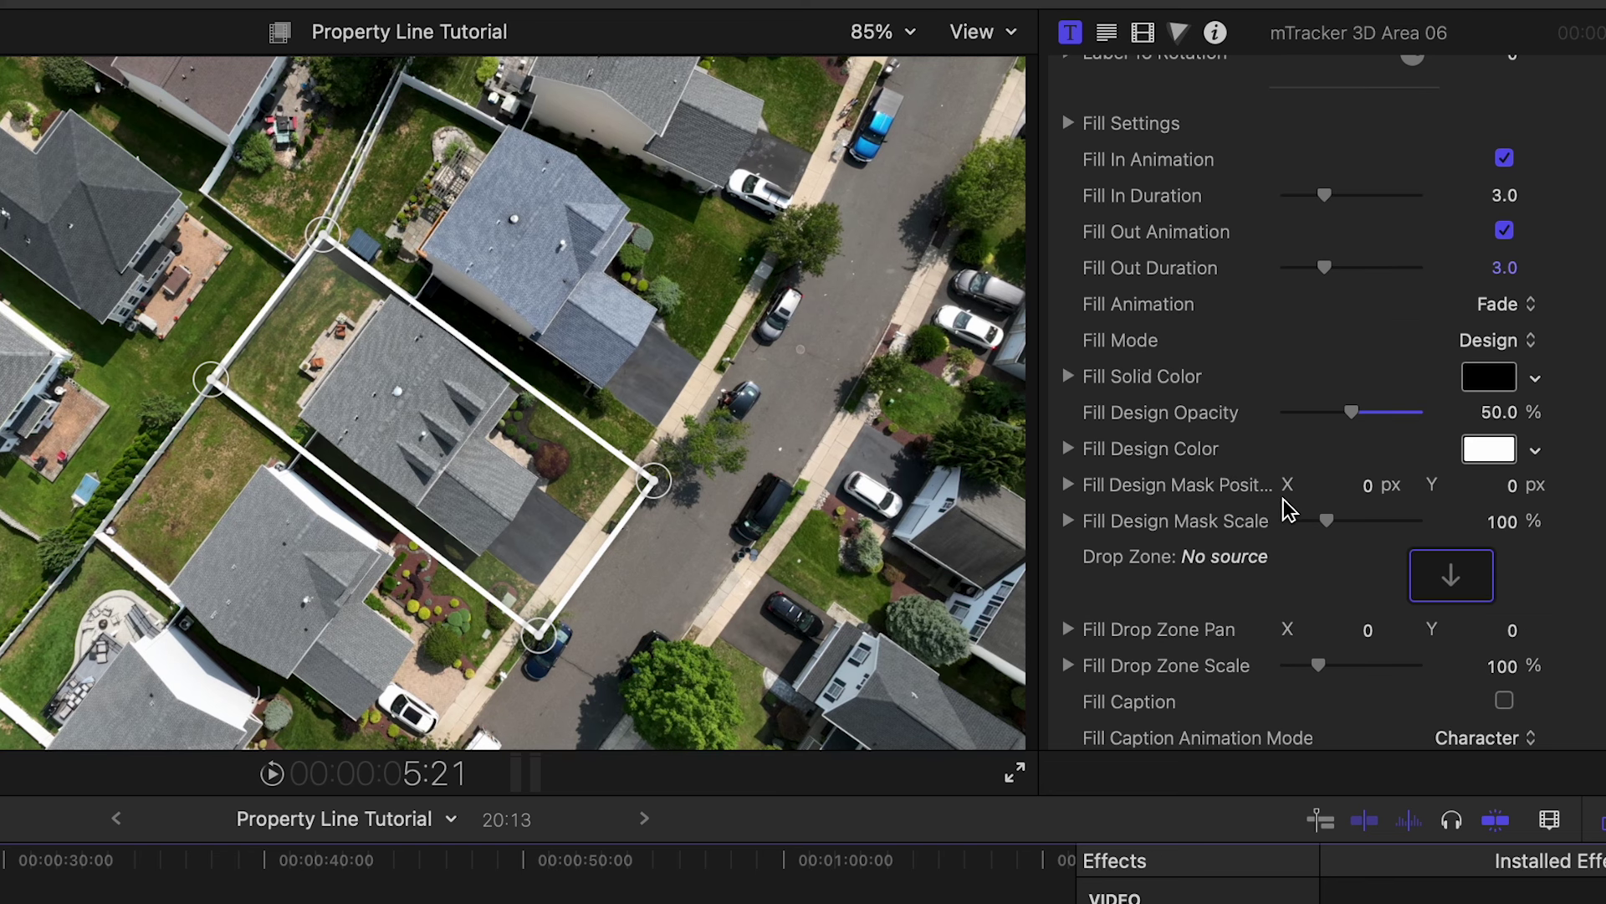
scroll(1288, 509, down, 5)
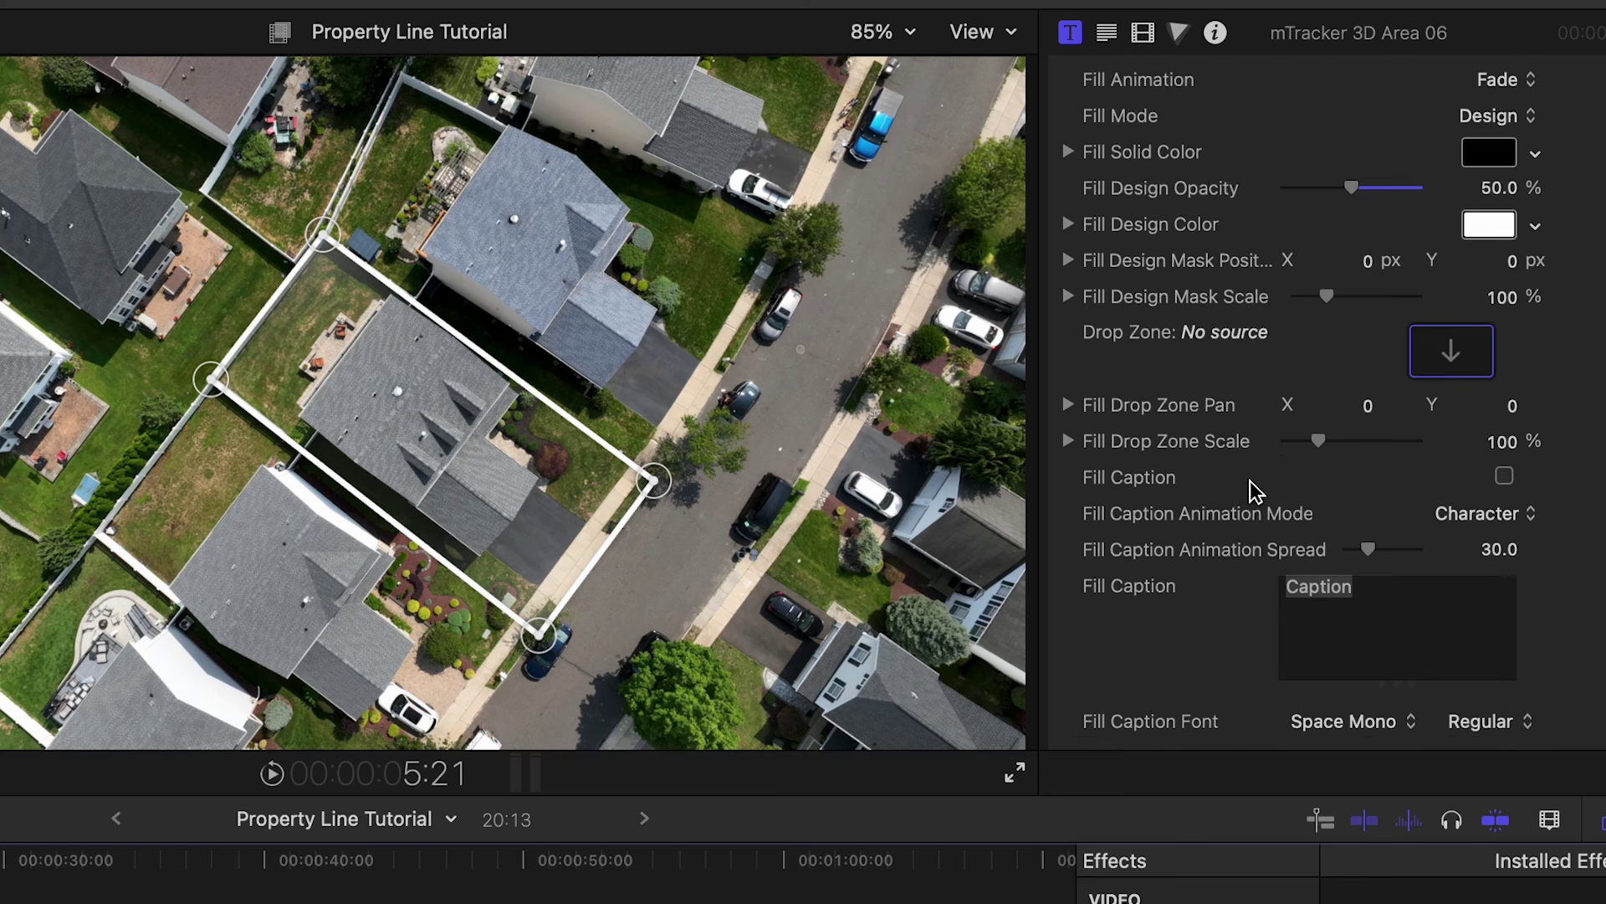
scroll(1251, 492, down, 3)
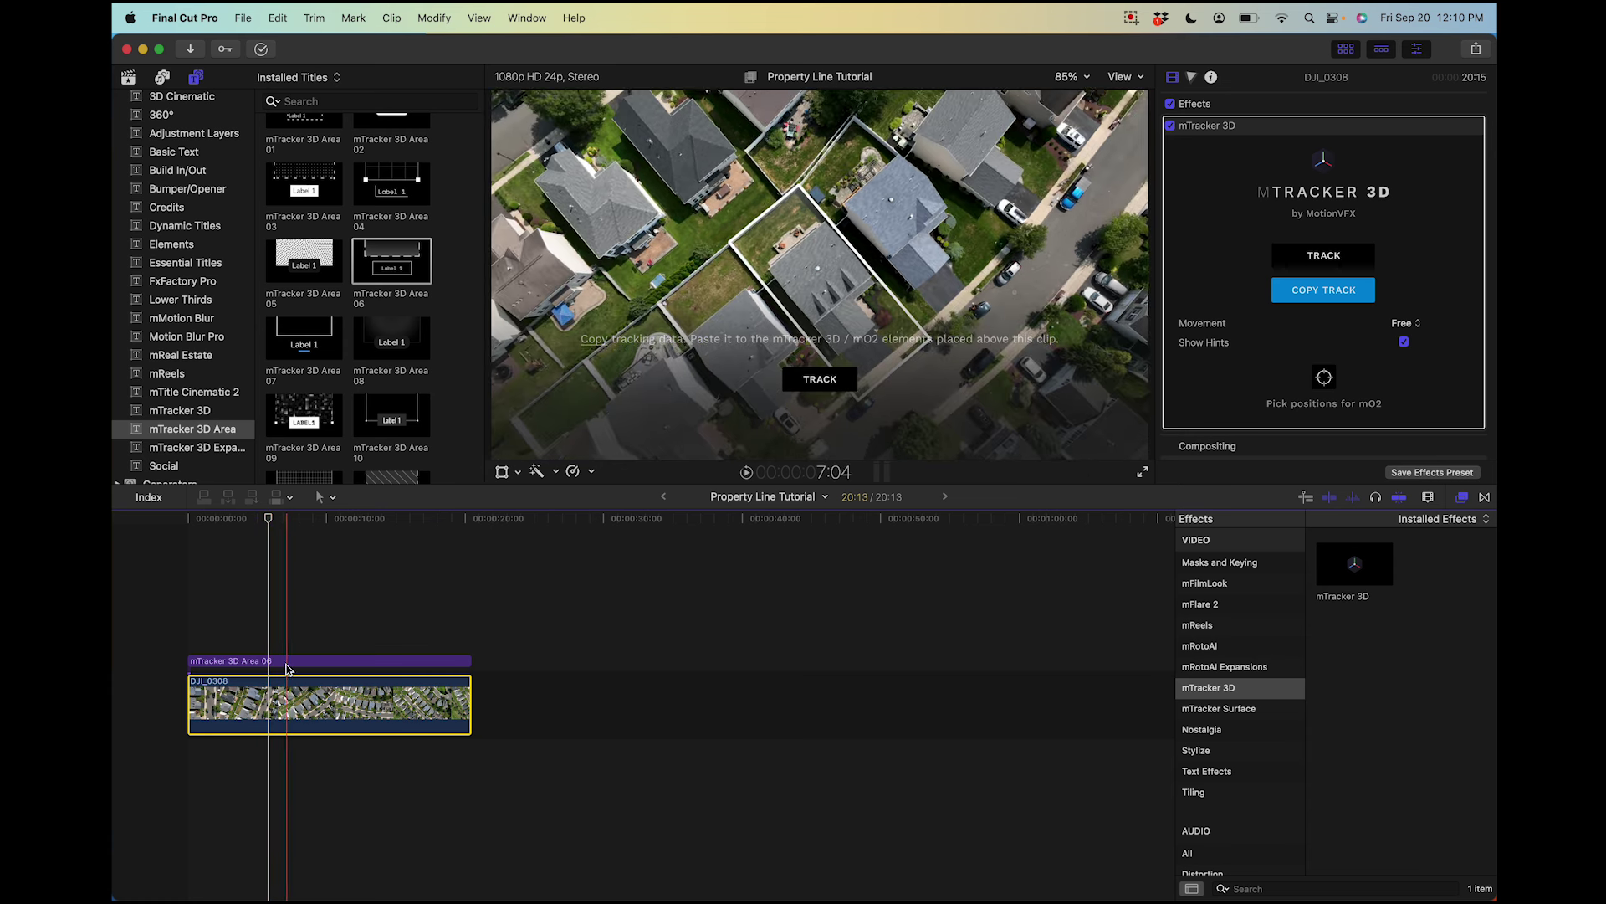
Disable the DJI_0308 drone clip to isolate the property line and its fill against black
key(v)
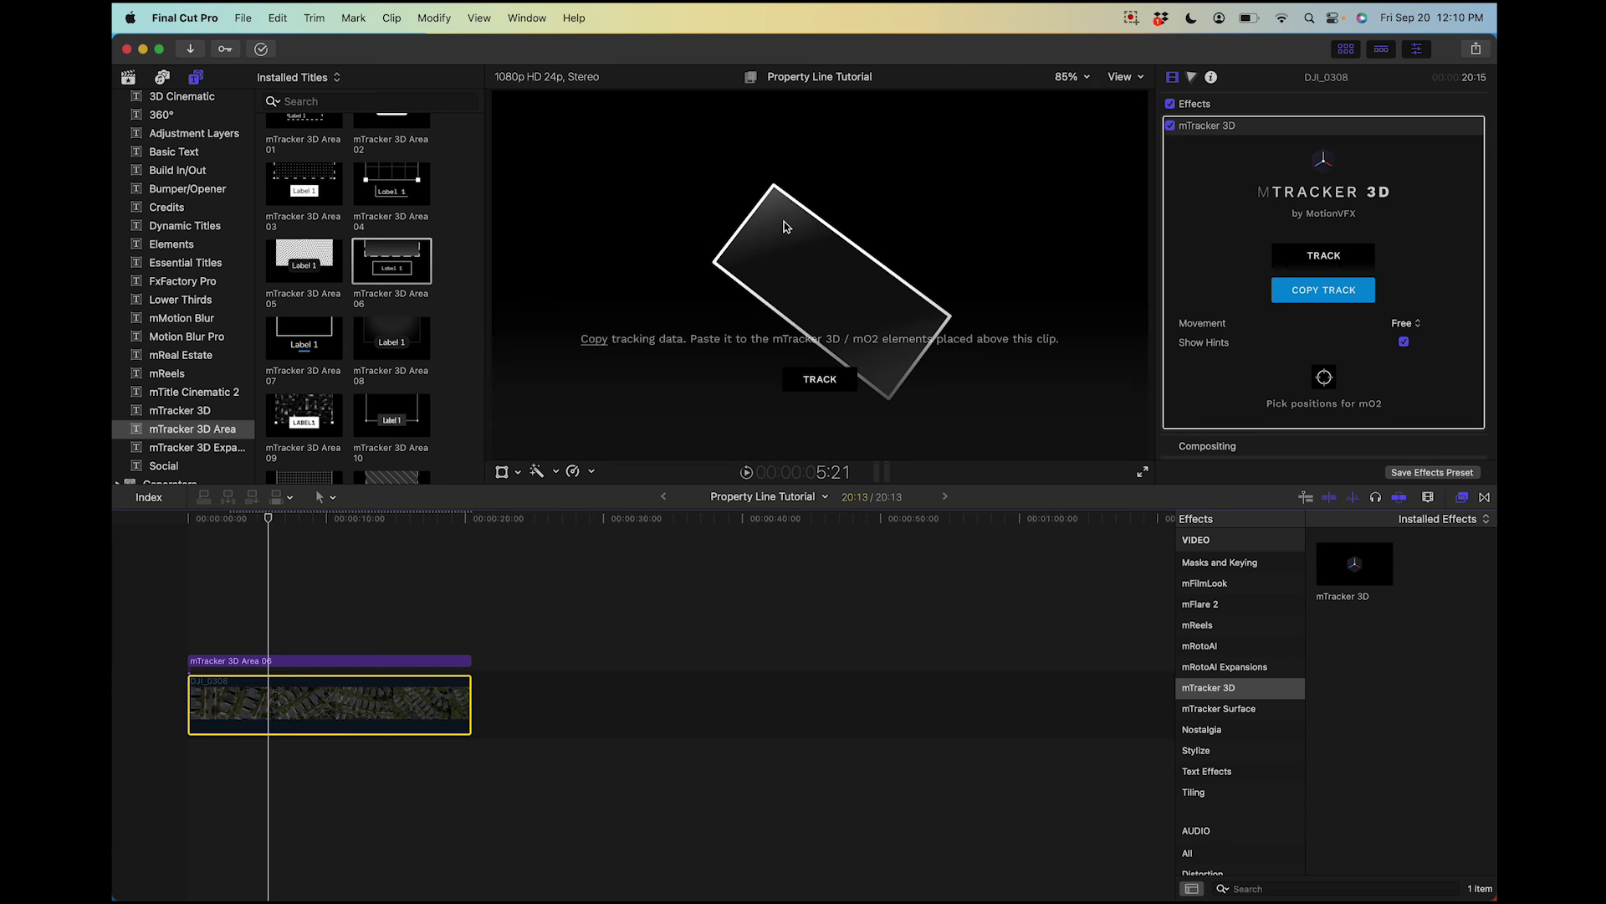